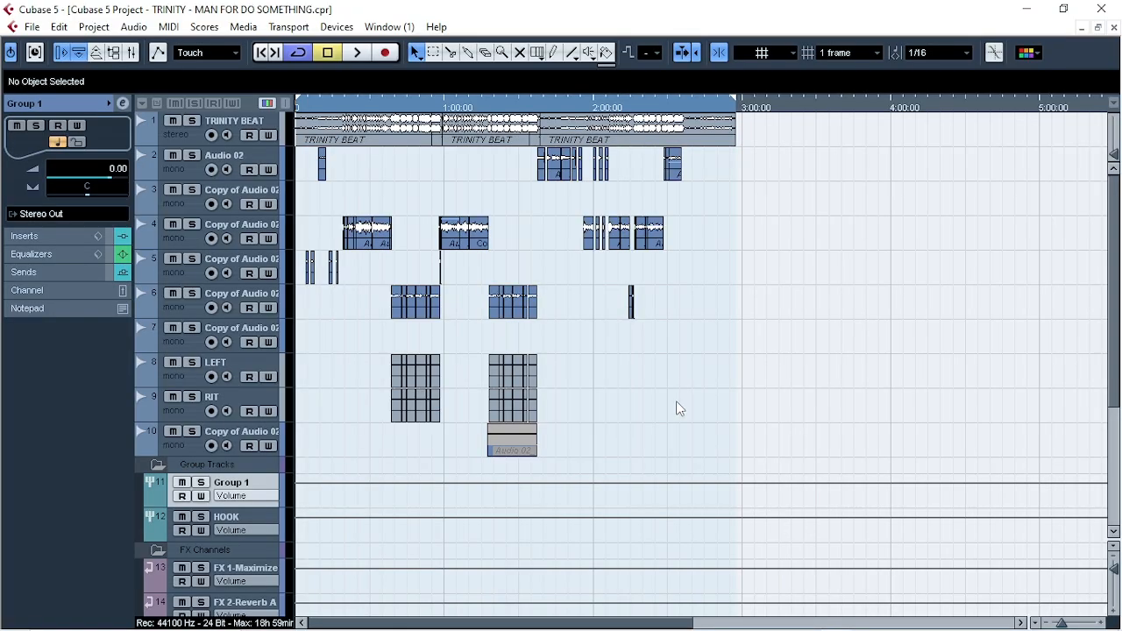
- Select the group of vocal clips around 1:00 on track 4 and set the left and right locators to that selection
key("h")
key("h")
key("h")
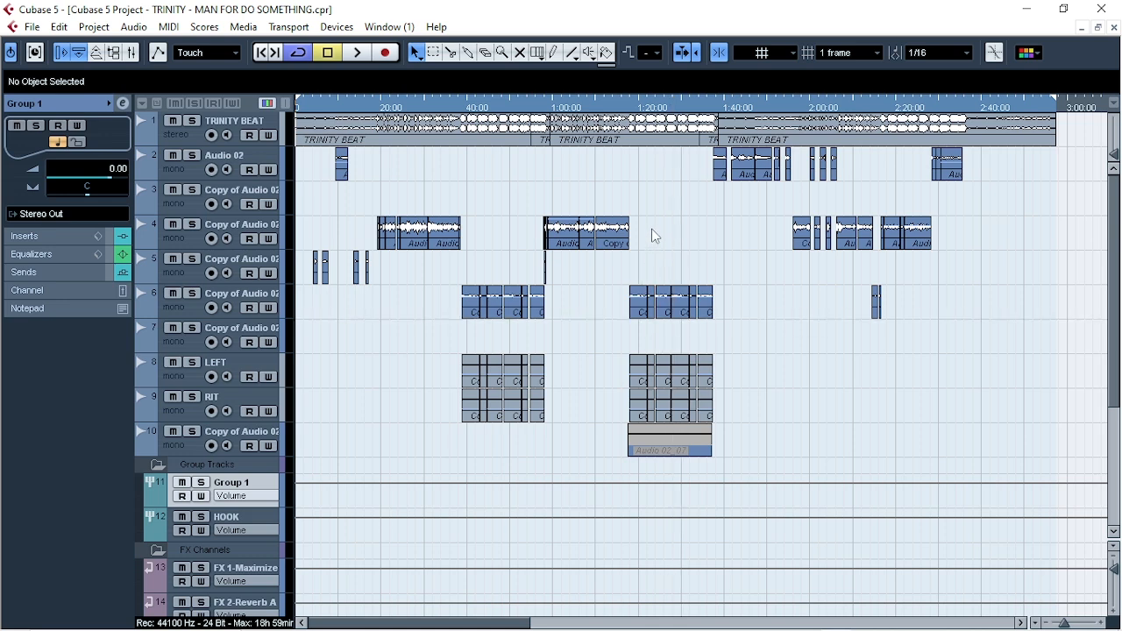
left_click_drag(653, 236, 600, 249)
left_click_drag(529, 243, 559, 245)
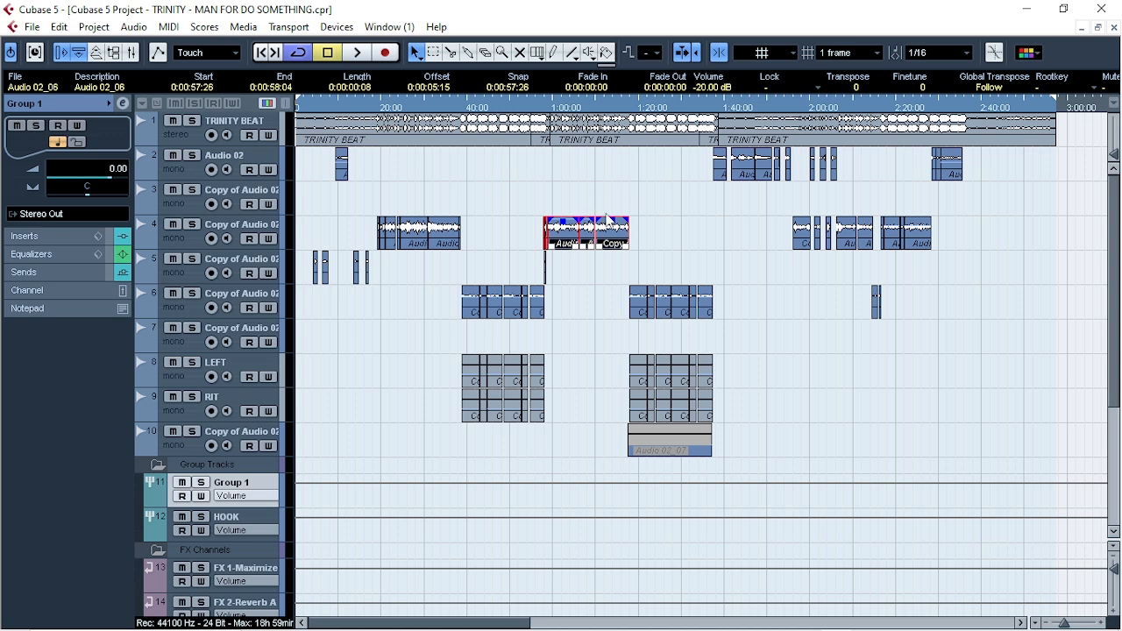
key("p")
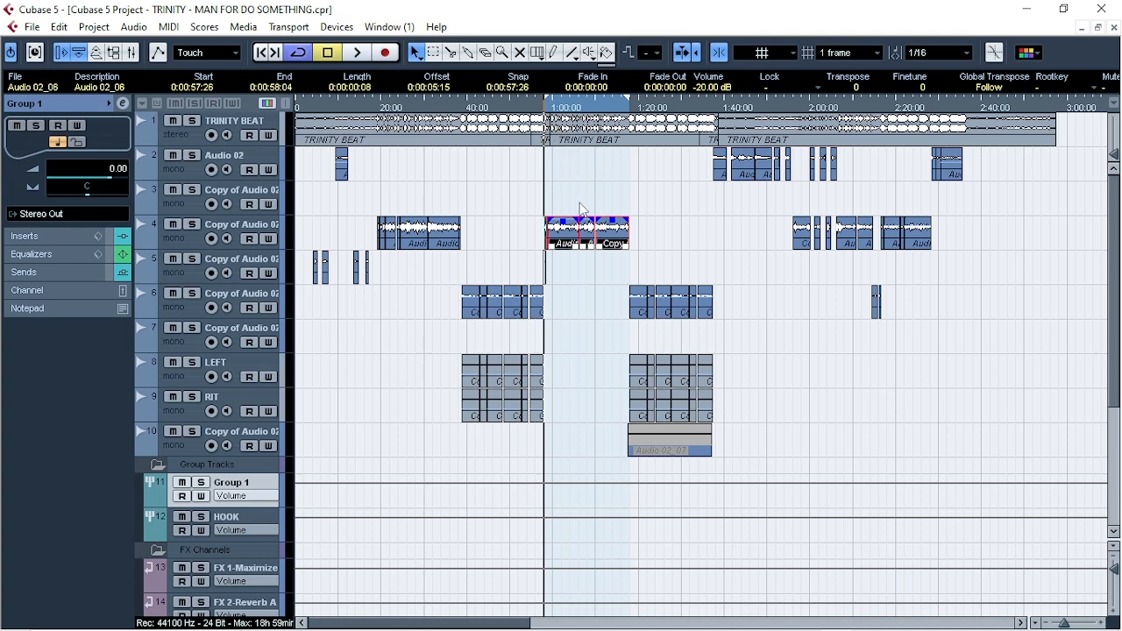
- Deselect the clips and play back the section between the locators from its start
key("h")
key("h")
key("h")
key("h")
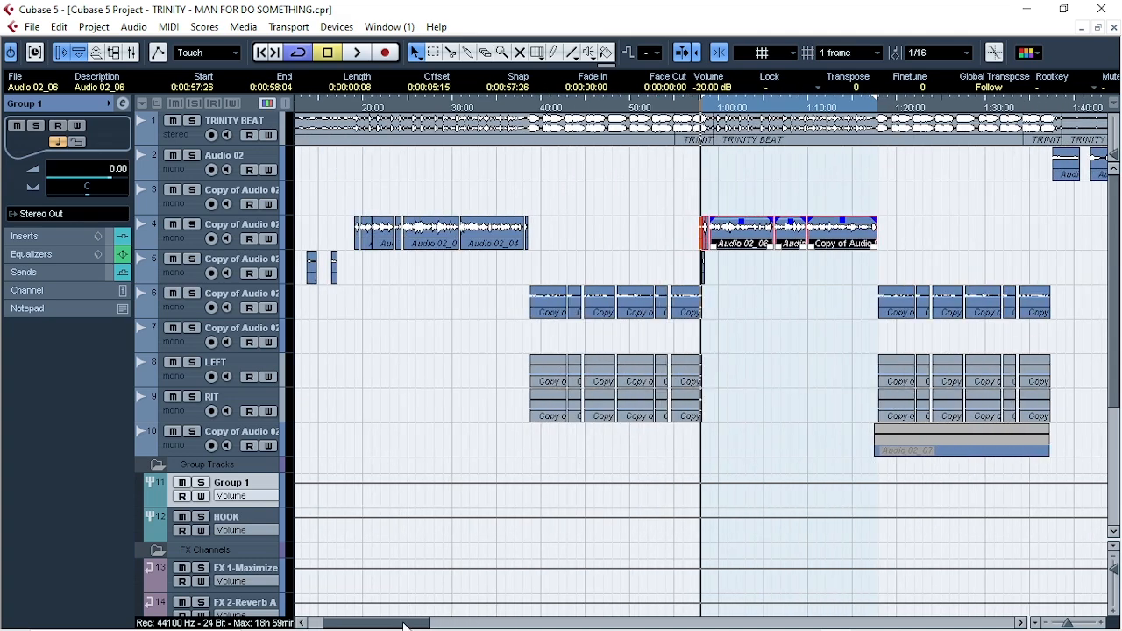
left_click_drag(405, 625, 432, 625)
left_click(559, 308)
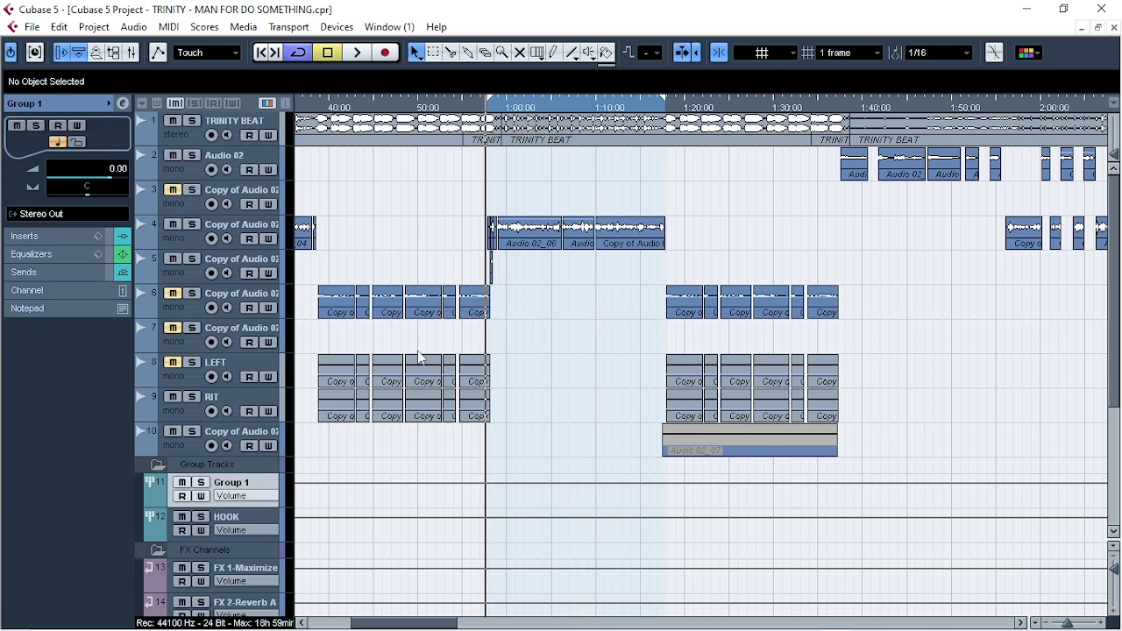
left_click(477, 107)
key("space")
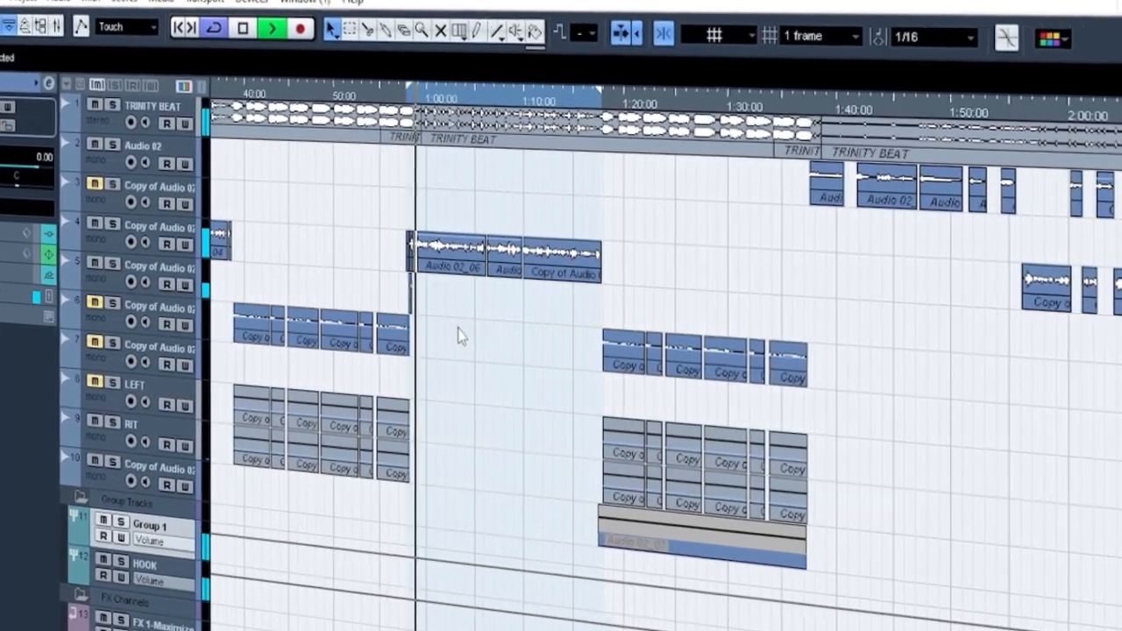
key("h")
key("g")
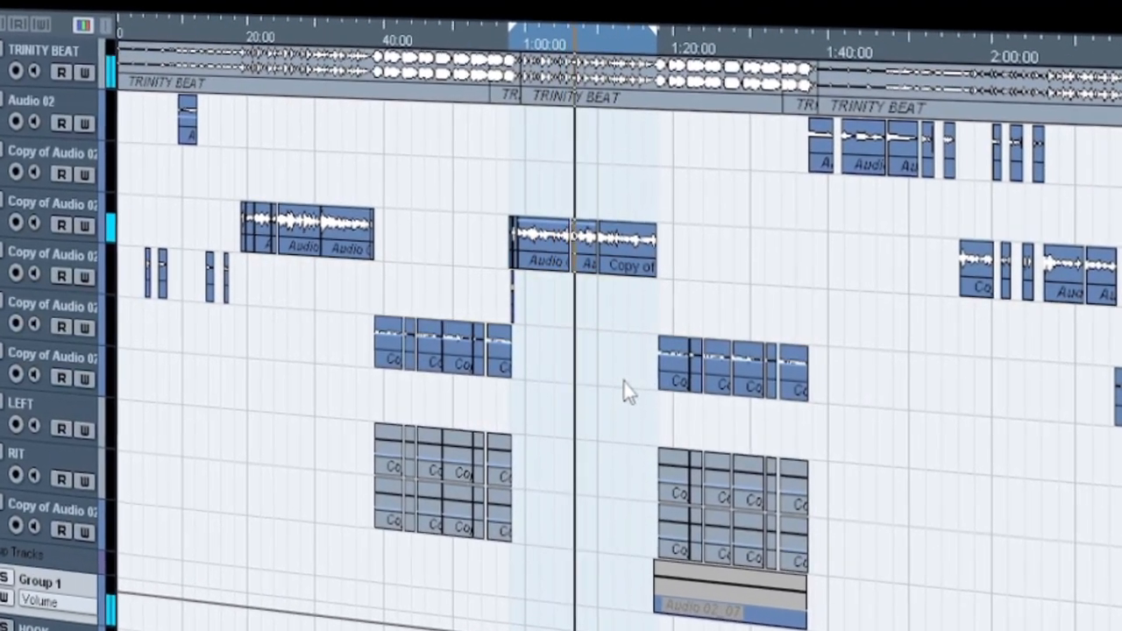
key("g")
key("g")
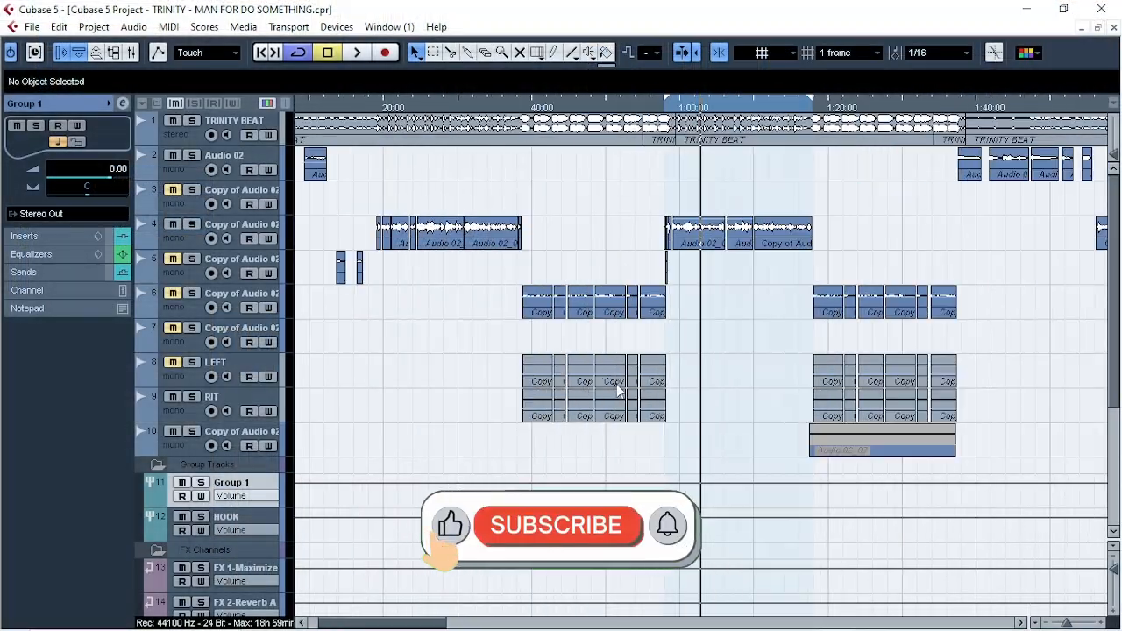
key("g")
key("g")
left_click_drag(431, 625, 451, 627)
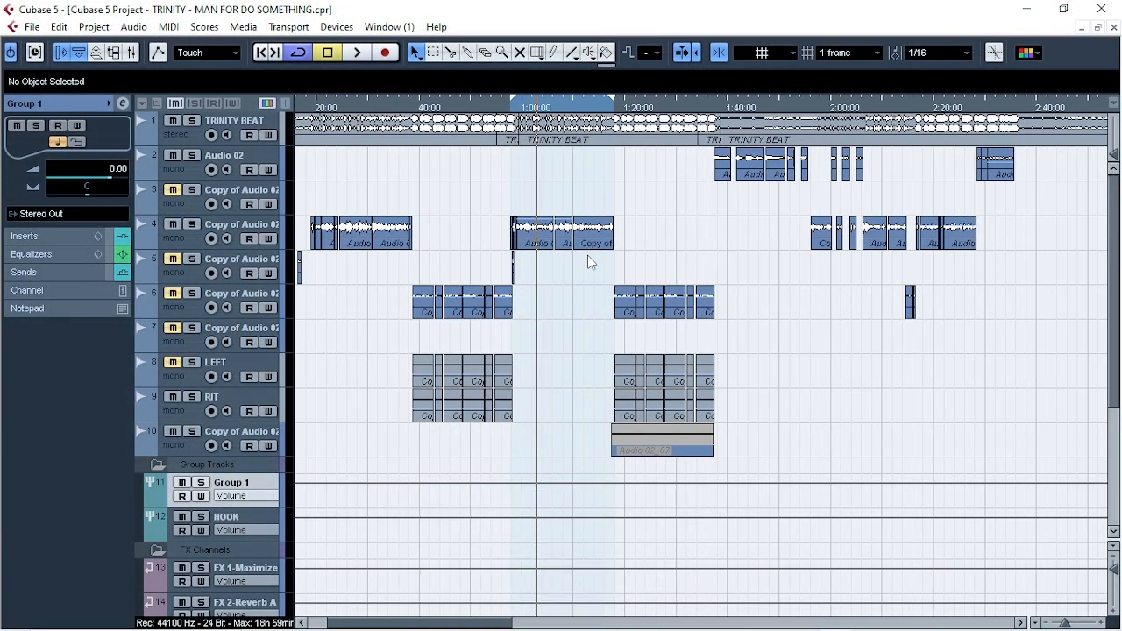
key("h")
key("h")
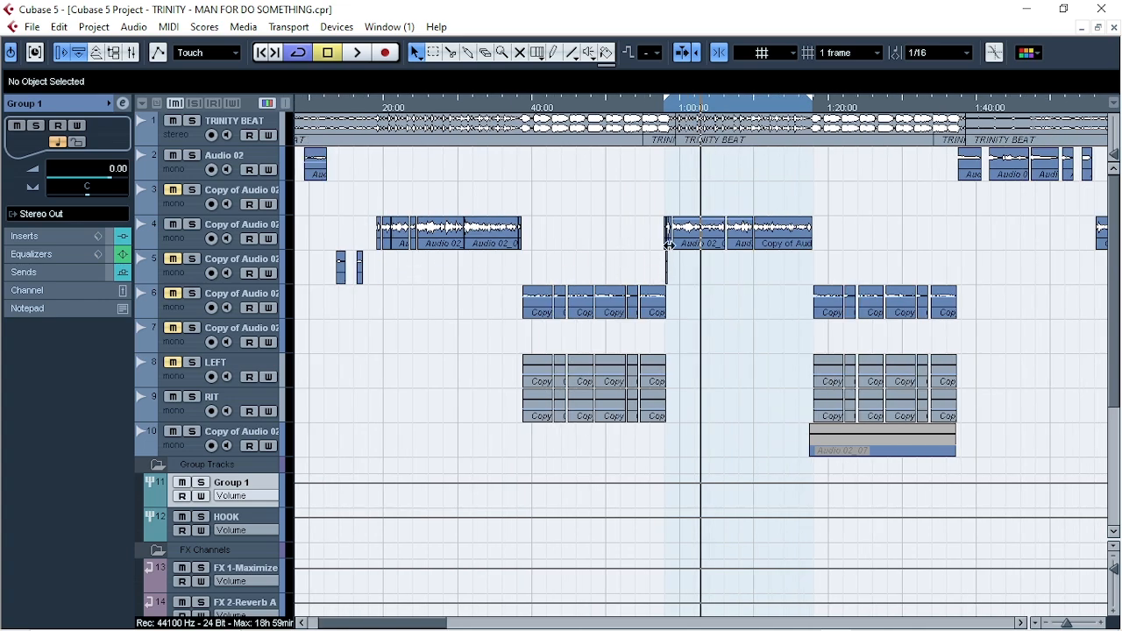
key("g")
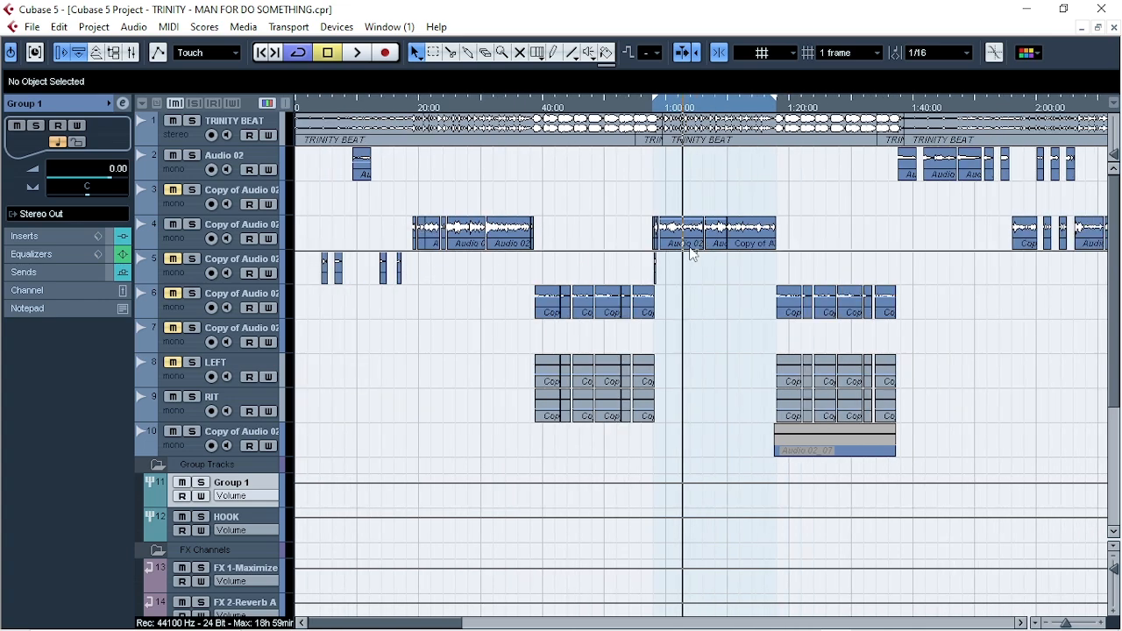
- Inspect the channel information of vocal track 4 and of the Group 1 track
left_click(259, 237)
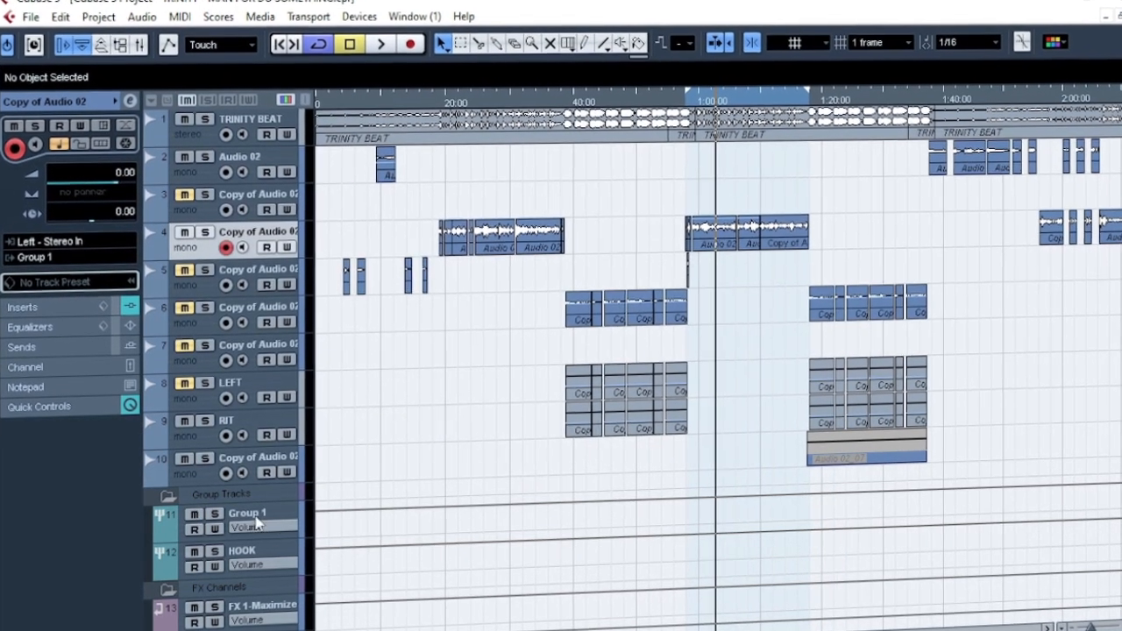
left_click(268, 520)
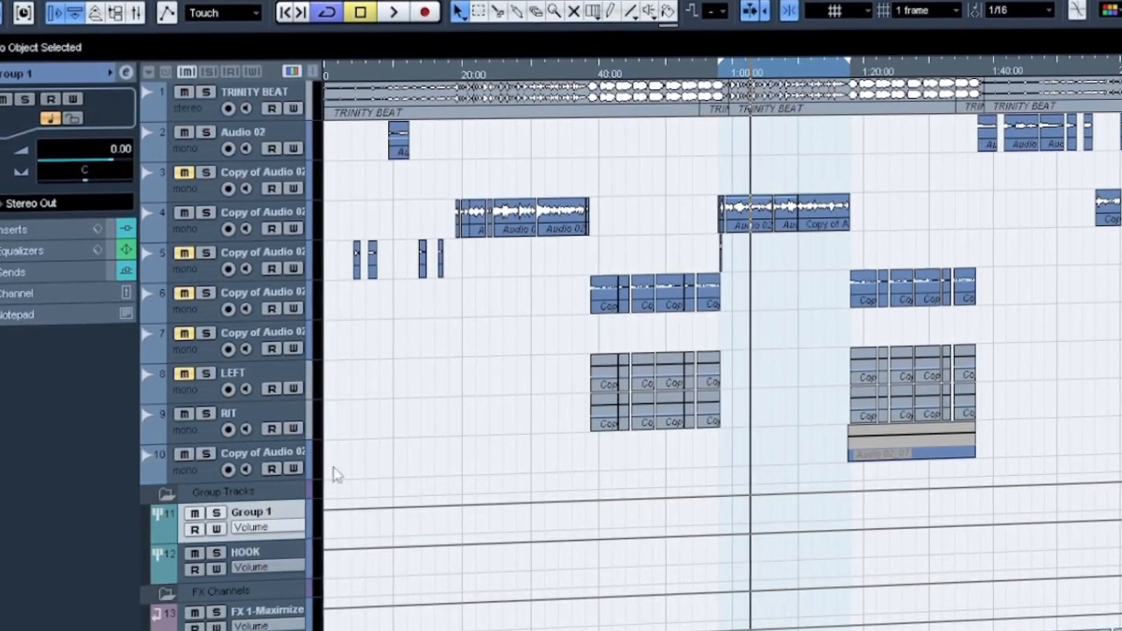
left_click(253, 226)
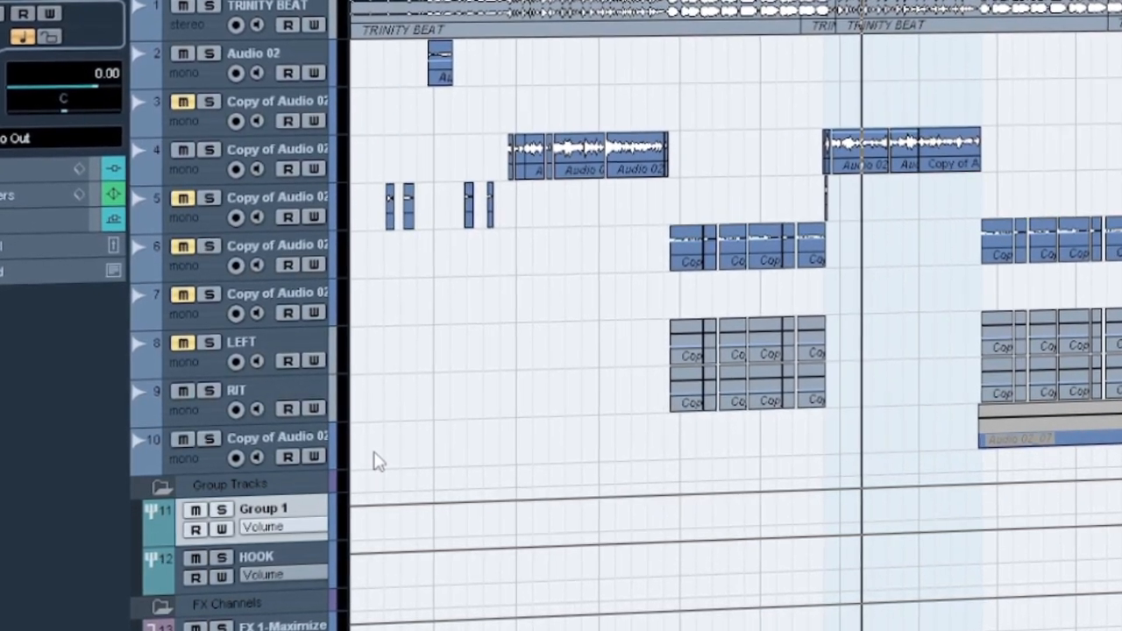
left_click(290, 142)
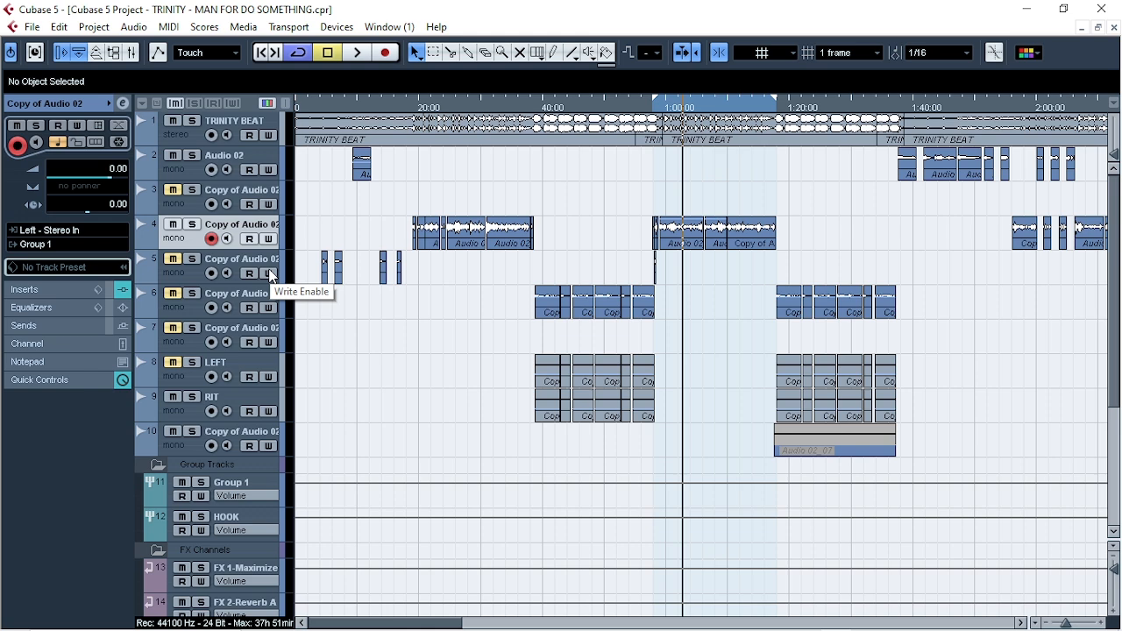
scroll(379, 349, "down", 3)
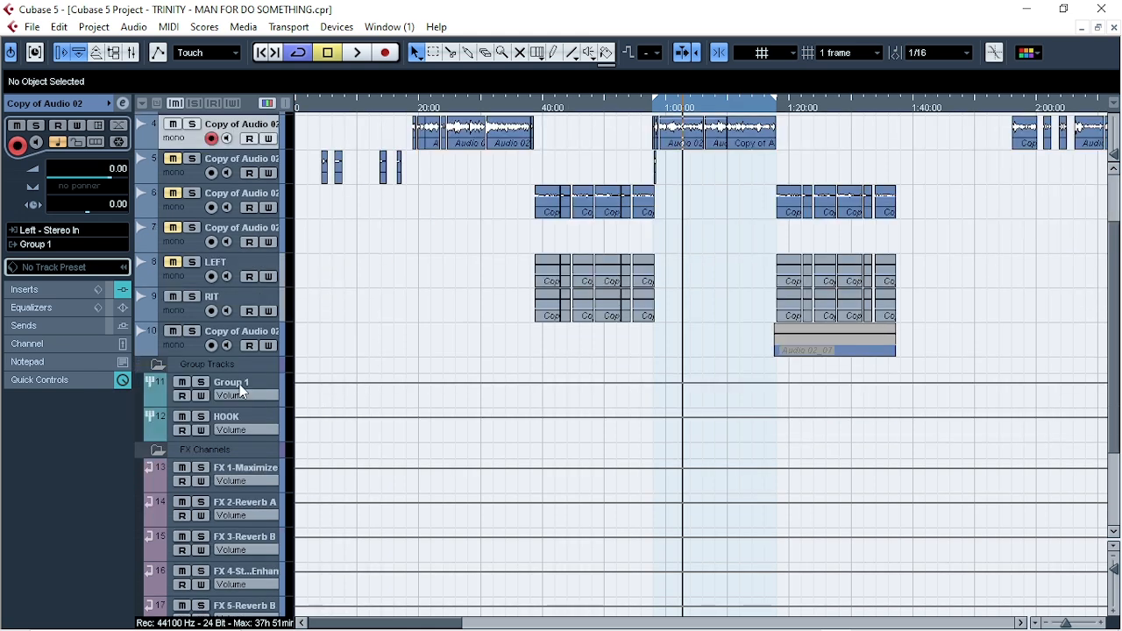
scroll(239, 384, "up", 3)
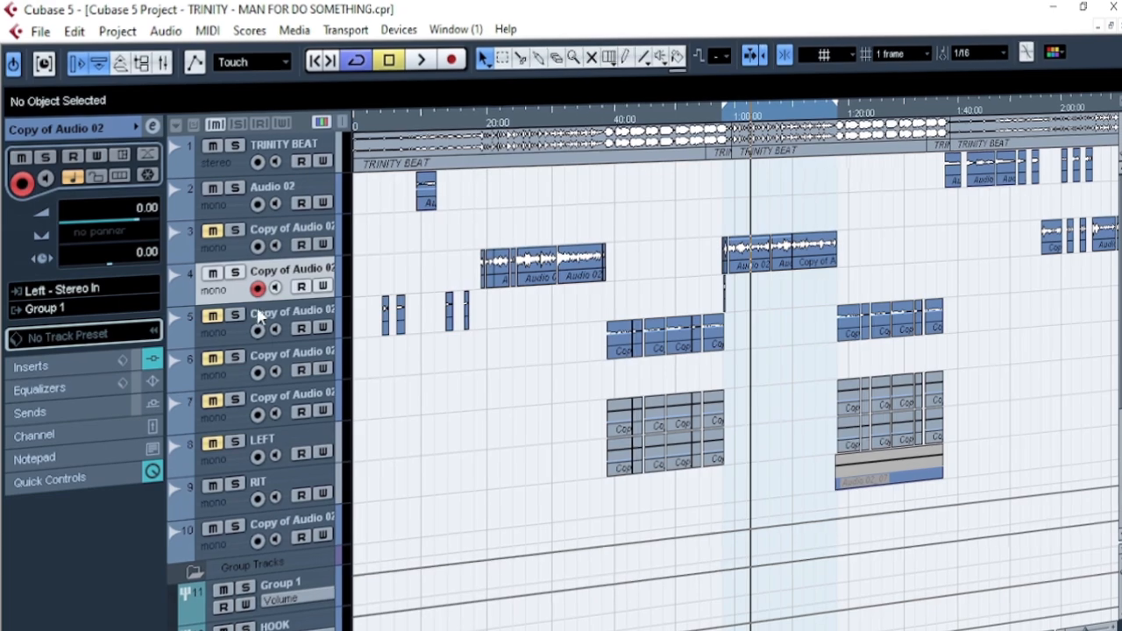
- Set the output routing of vocal track 4 to Group 1 and check where track 3 is routed
left_click(84, 312)
mouse_move(109, 433)
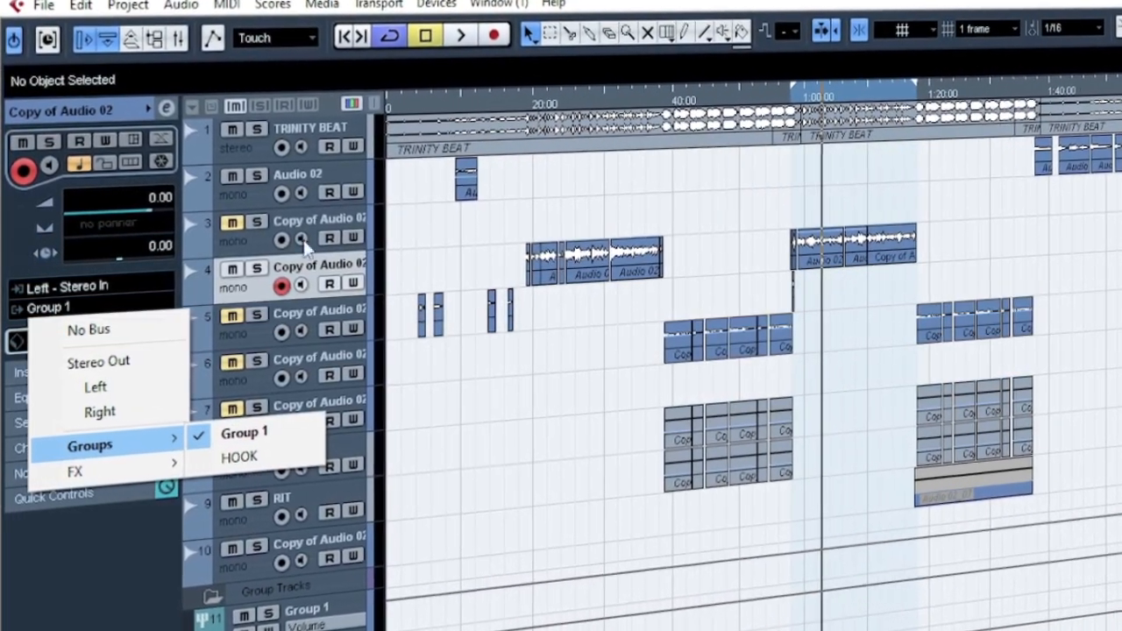
left_click(241, 429)
left_click(337, 244)
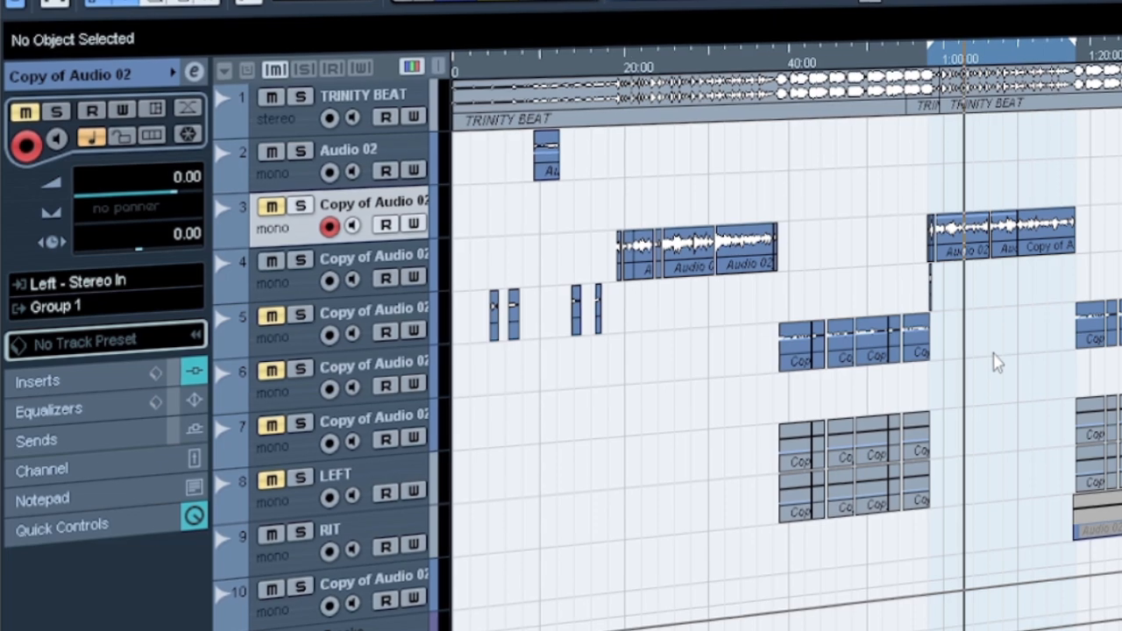
left_click(392, 269)
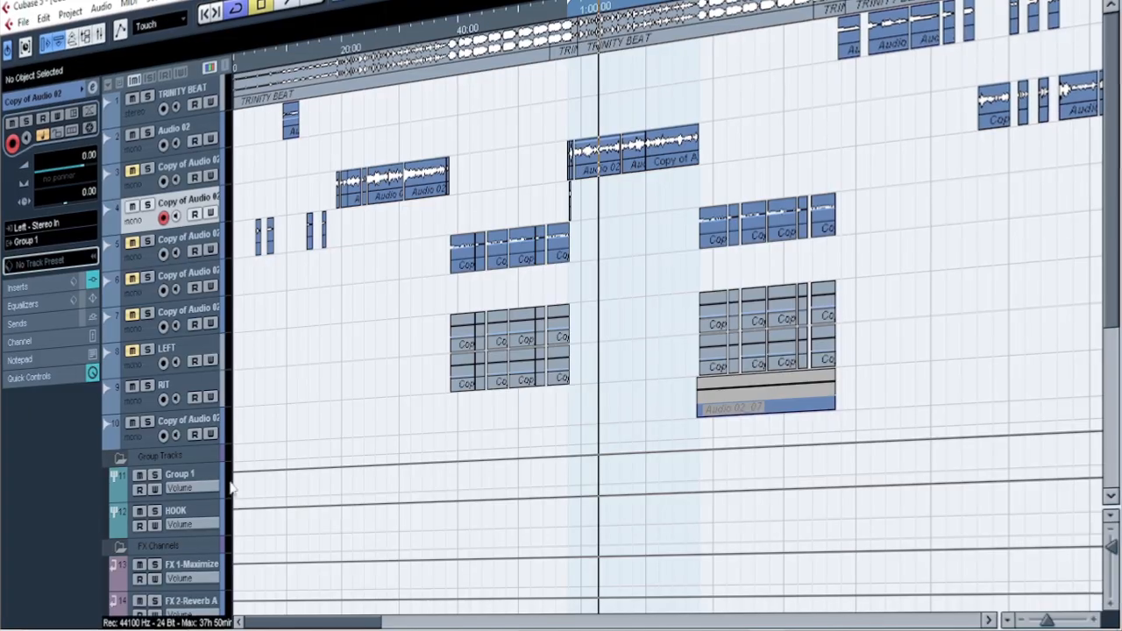
- In Group 1's channel settings, switch off the FX 6-MonoDelay and FX 3-Reverb B sends and bypass the equalizer
left_click(200, 478)
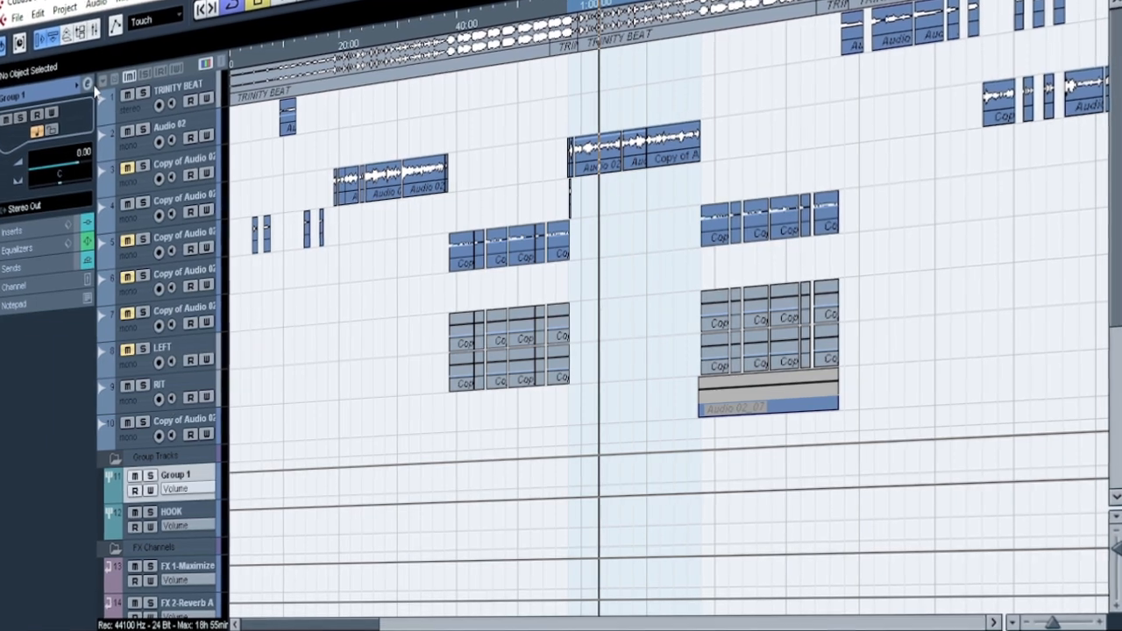
left_click(92, 87)
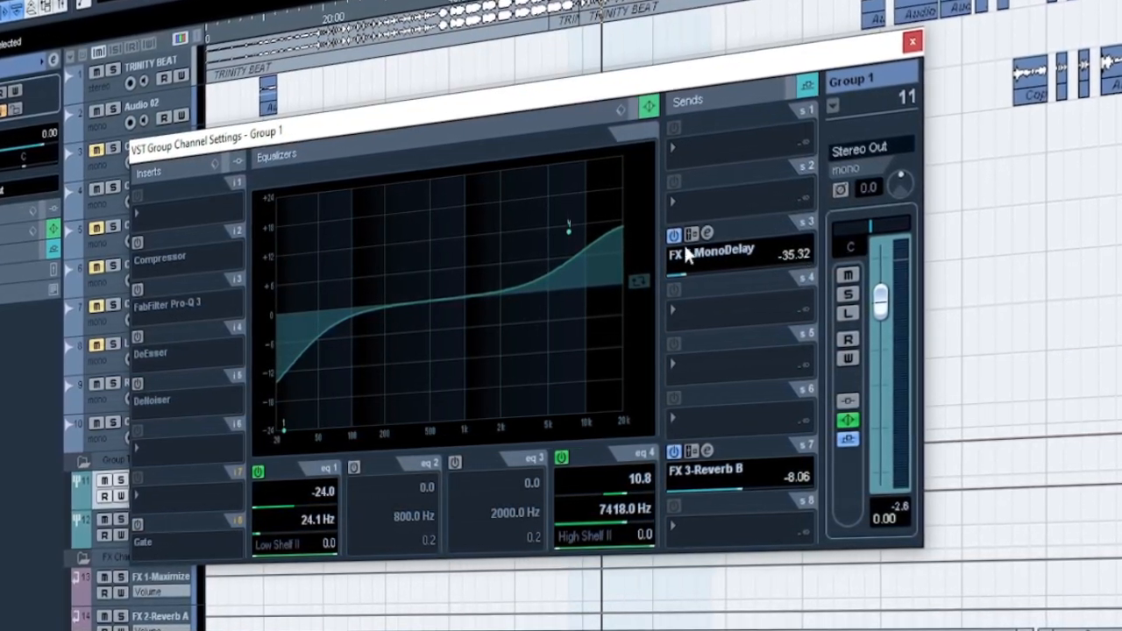
left_click(673, 237)
left_click(674, 452)
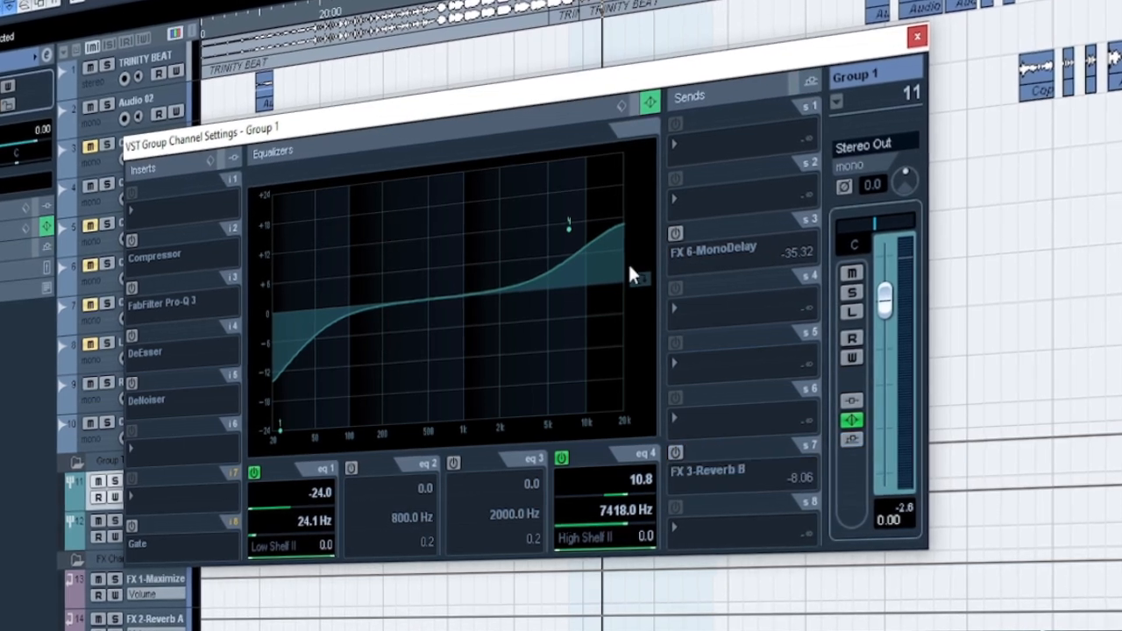
left_click(638, 105)
left_click(919, 36)
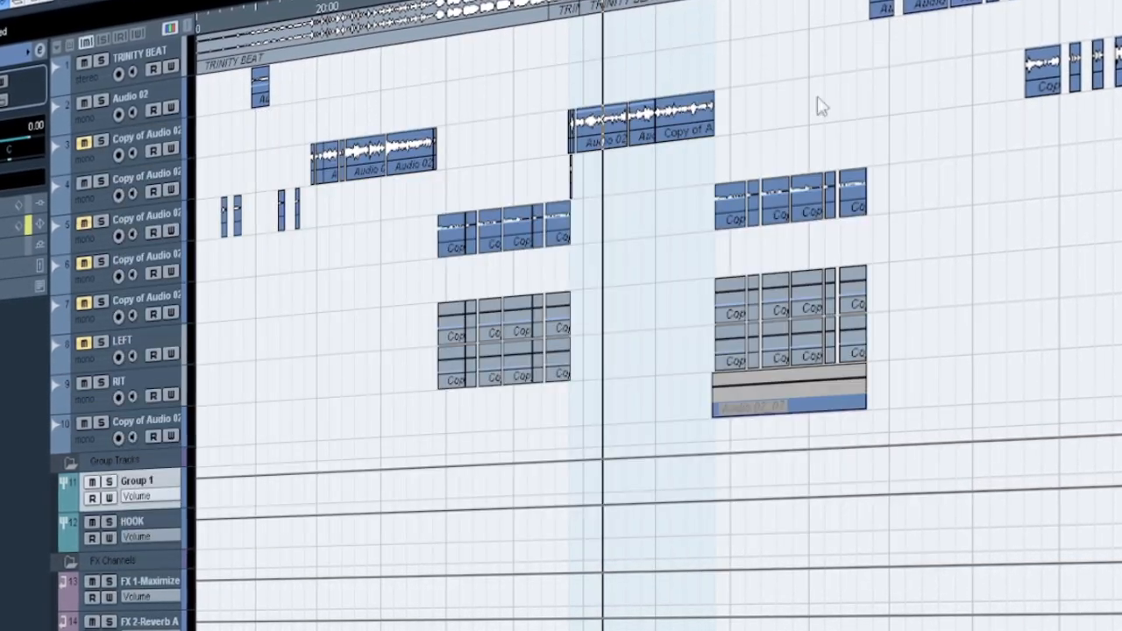
- Review the Auto-Tune 8.1 insert on vocal track 4, including its key, scale and pitch correction settings, and close its windows
left_click(145, 183)
left_click(31, 44)
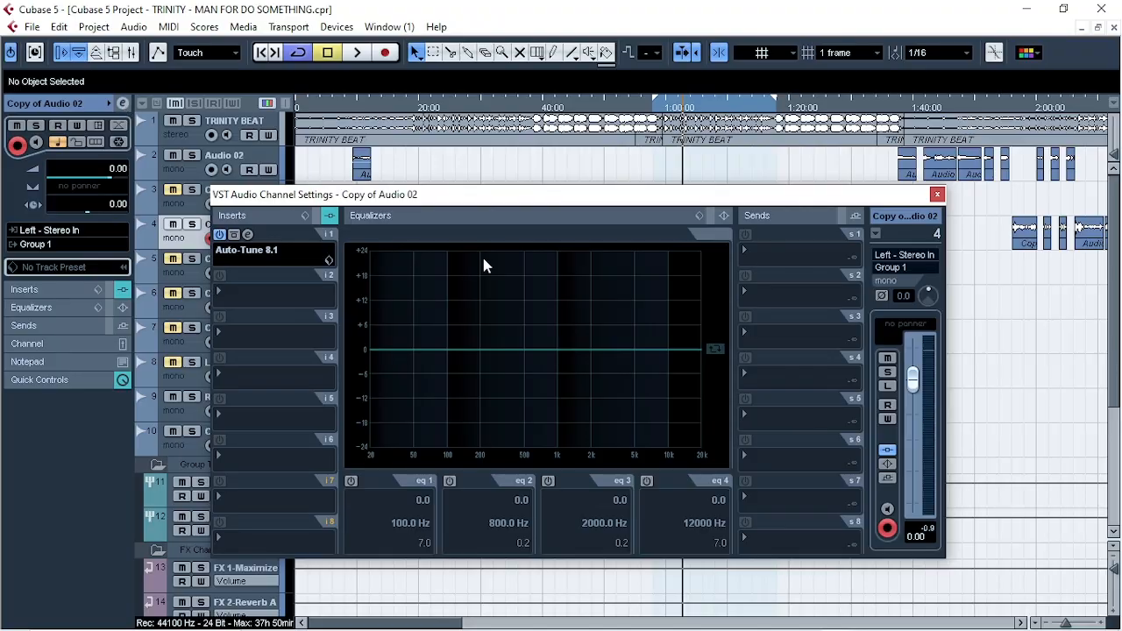
left_click_drag(620, 211, 524, 248)
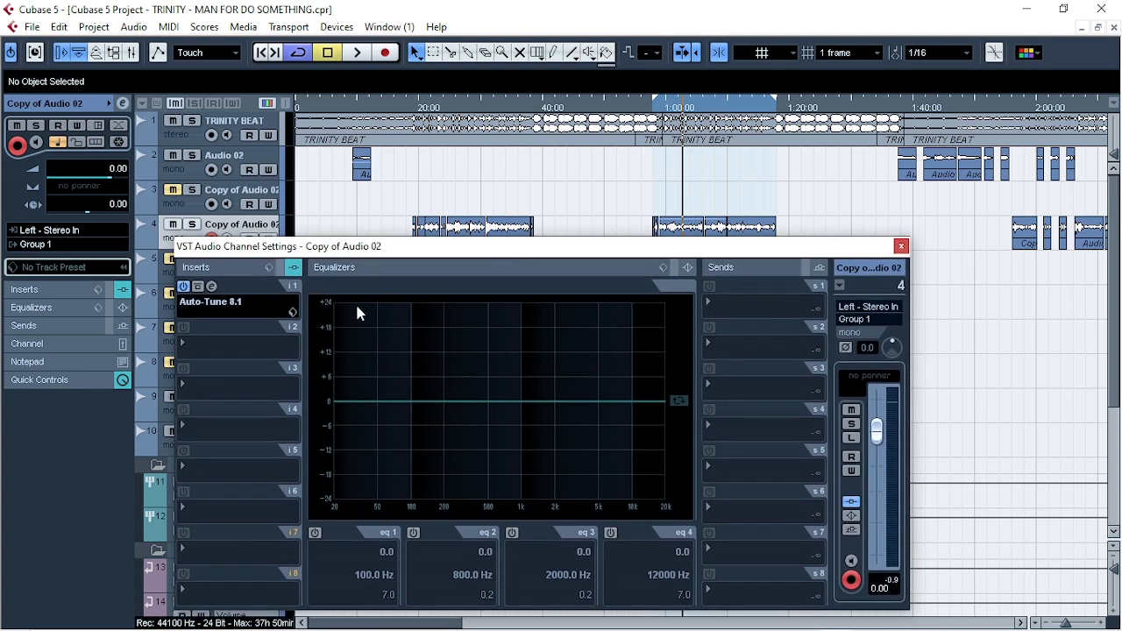
left_click(226, 302)
left_click_drag(491, 85, 399, 67)
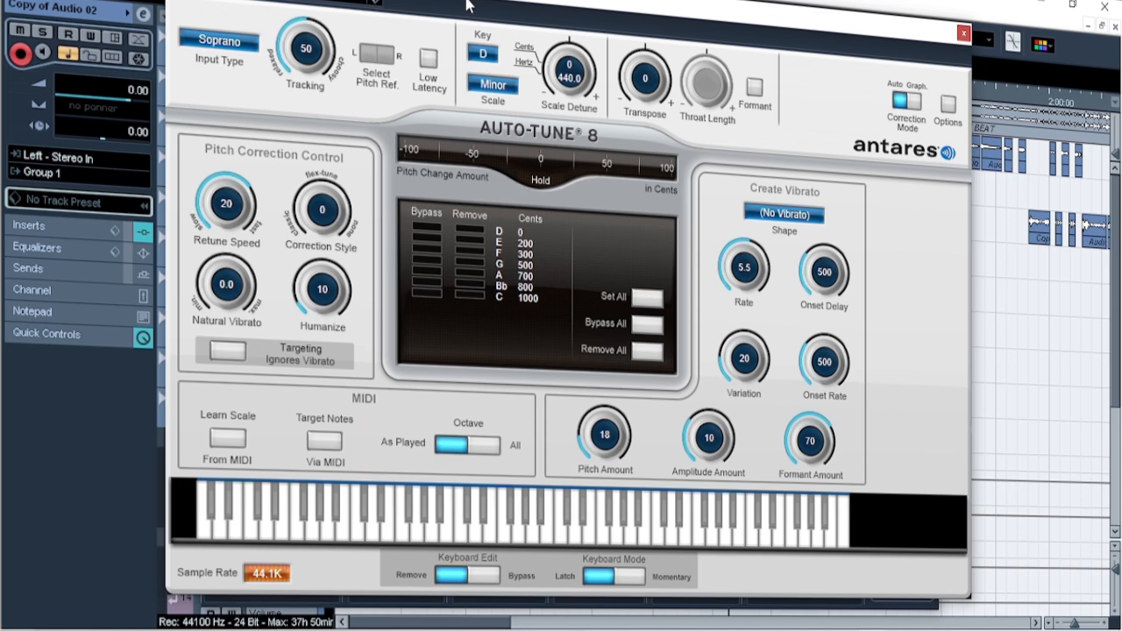
mouse_move(470, 1)
left_mouse_down()
mouse_move(435, 1)
mouse_move(461, 1)
left_mouse_up()
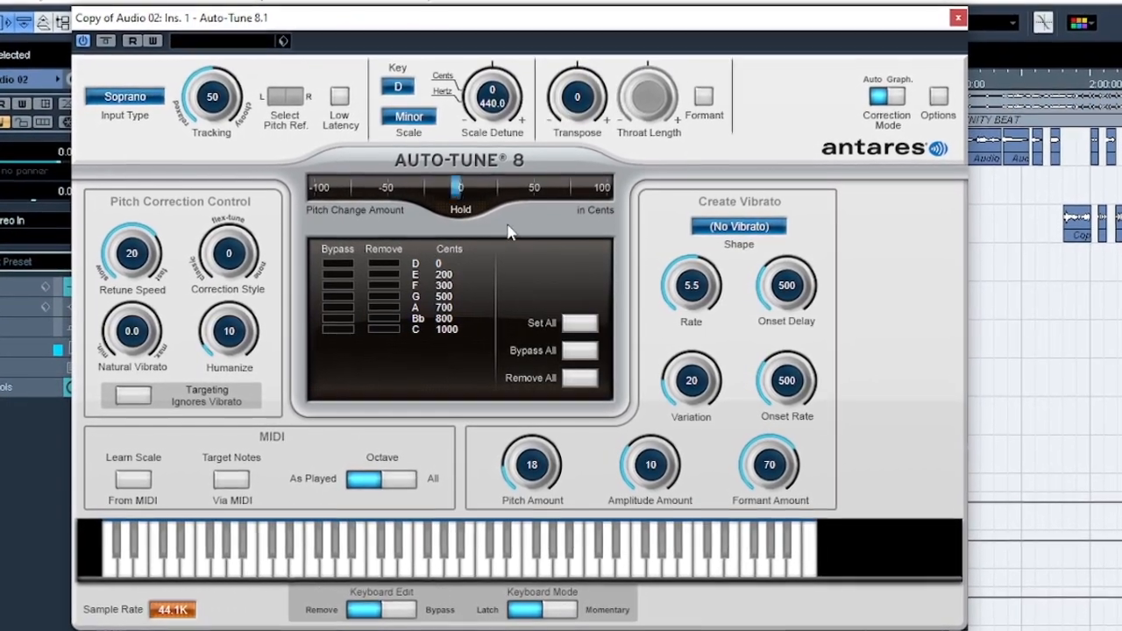
left_click_drag(606, 26, 626, 153)
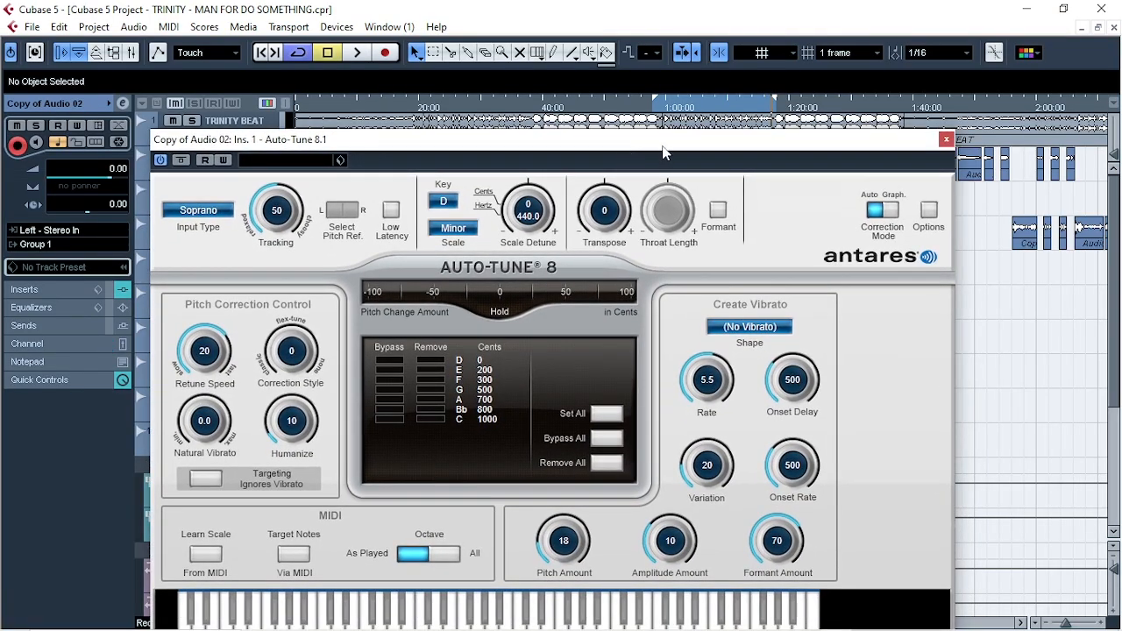
left_click(946, 141)
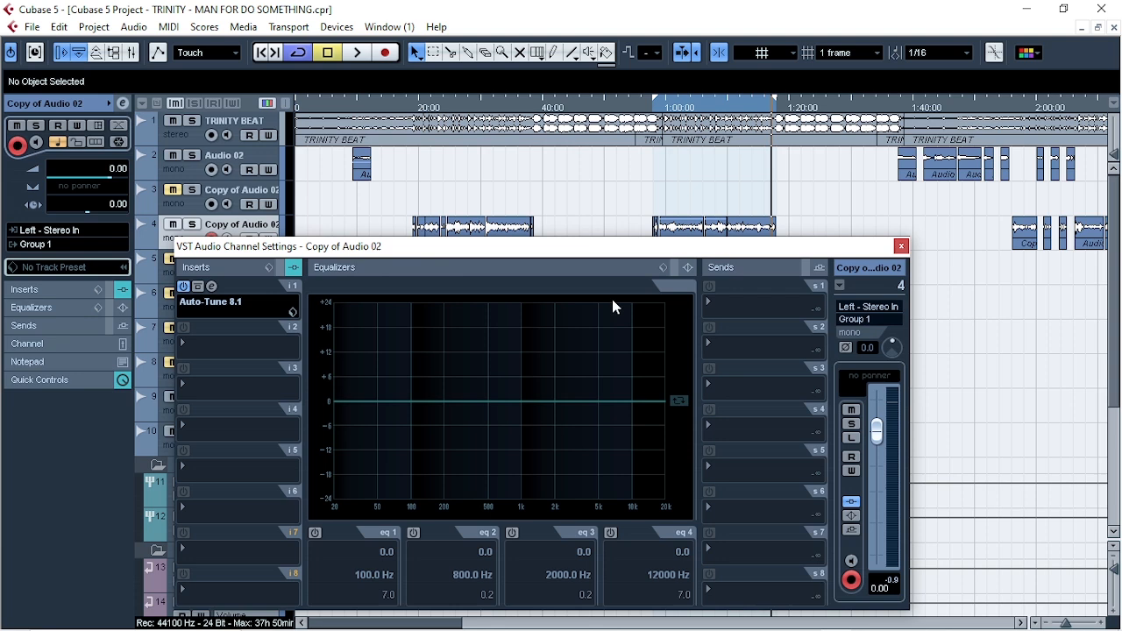
left_click(902, 247)
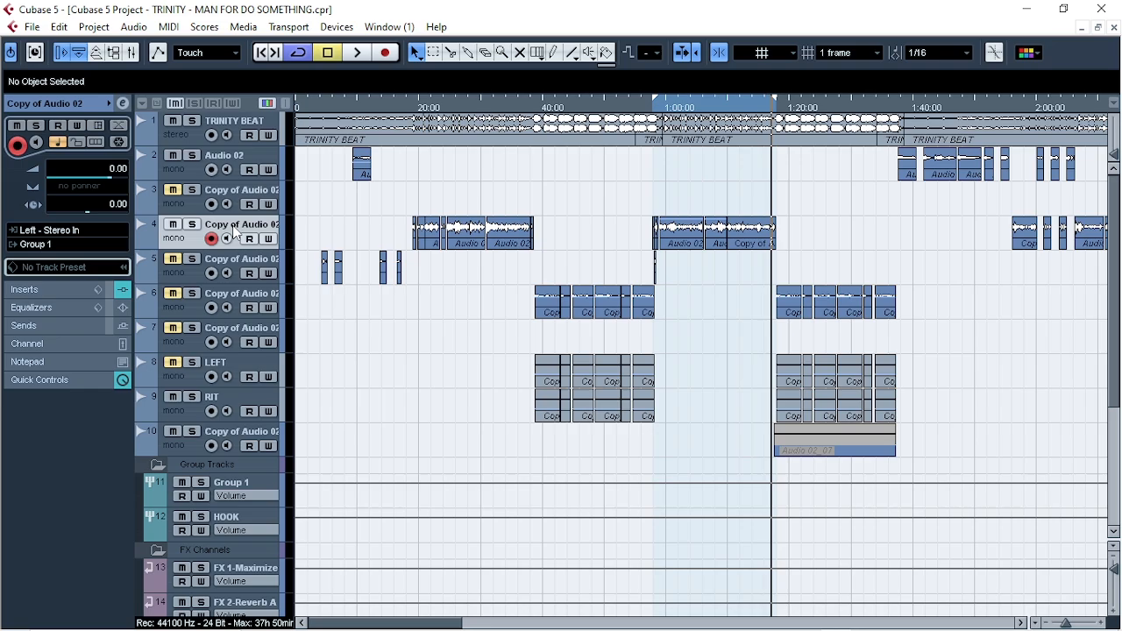
- Try raising the volume of the first group of vocal clips on track 4 to about 7 dB
left_click(526, 243)
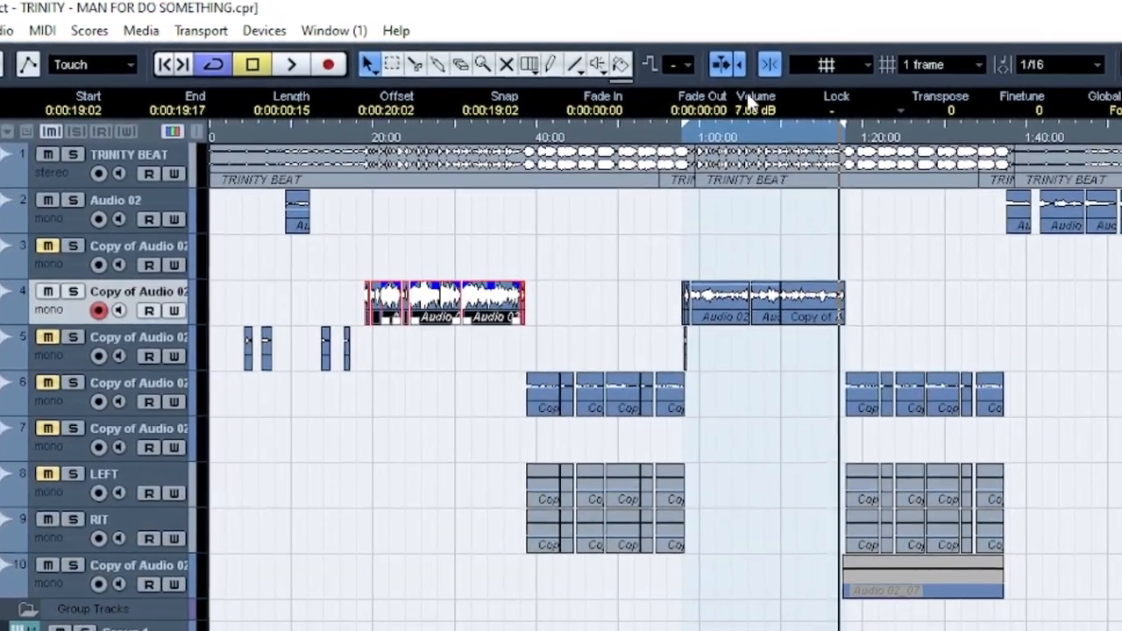
left_click_drag(747, 93, 768, 102)
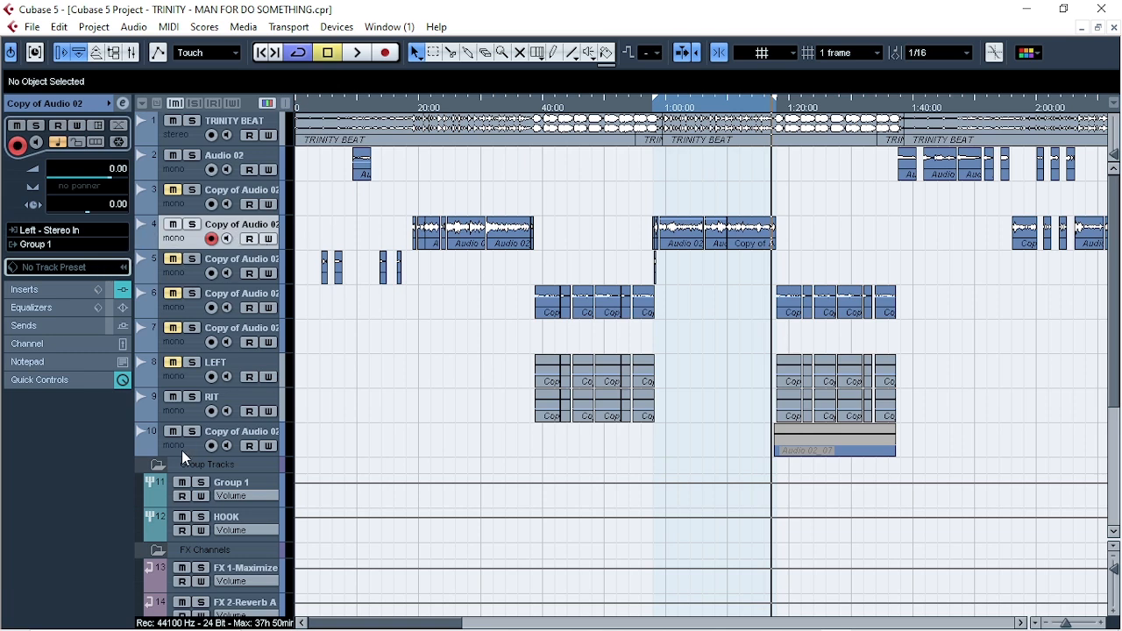
- Open Group 1's channel settings and move the window up clear of the lower tracks
left_click(241, 487)
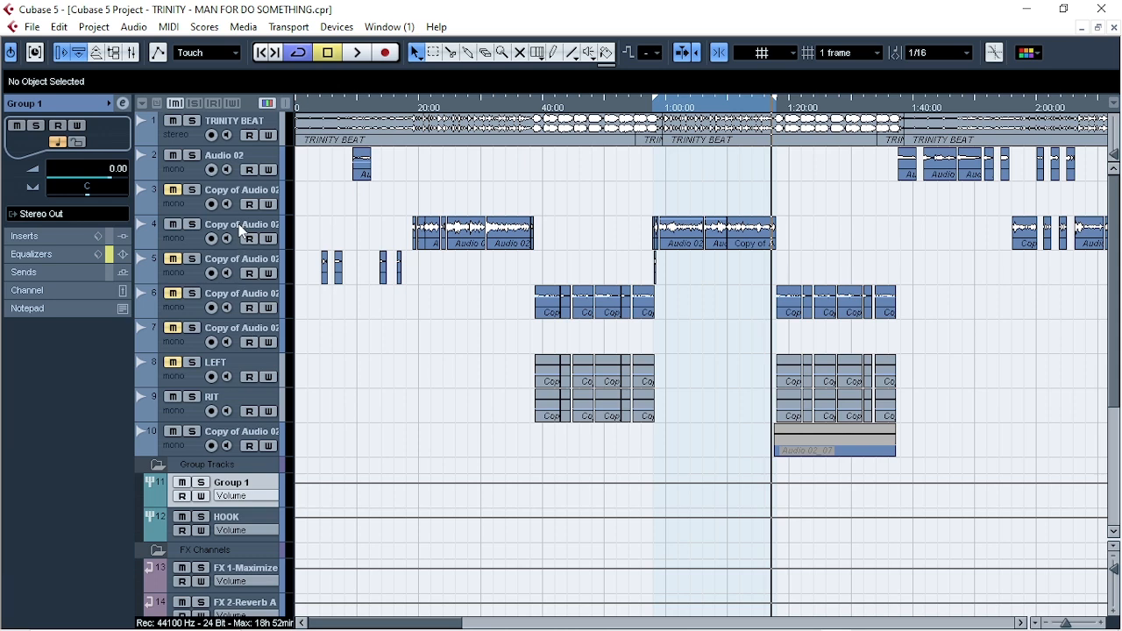
left_click(243, 231)
left_click(242, 494)
left_click(124, 104)
left_click_drag(497, 250, 511, 134)
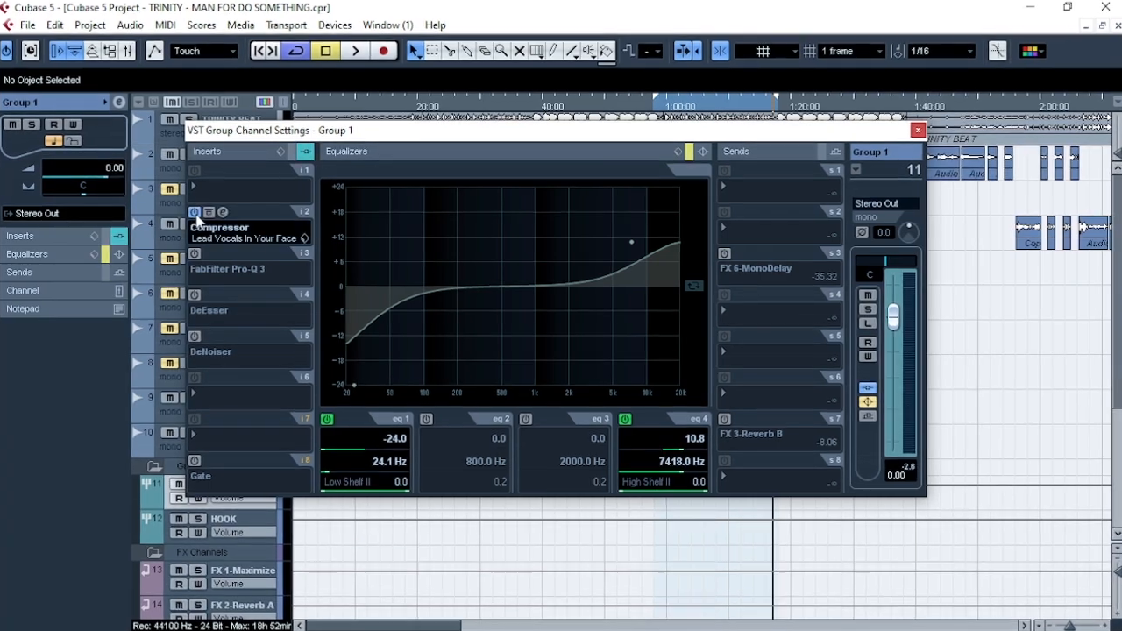
- Review the Compressor in Group 1's second insert slot, checking its preset list with Lead Vocals In Your Face kept, and close it
left_click(260, 225)
left_click_drag(559, 233, 515, 226)
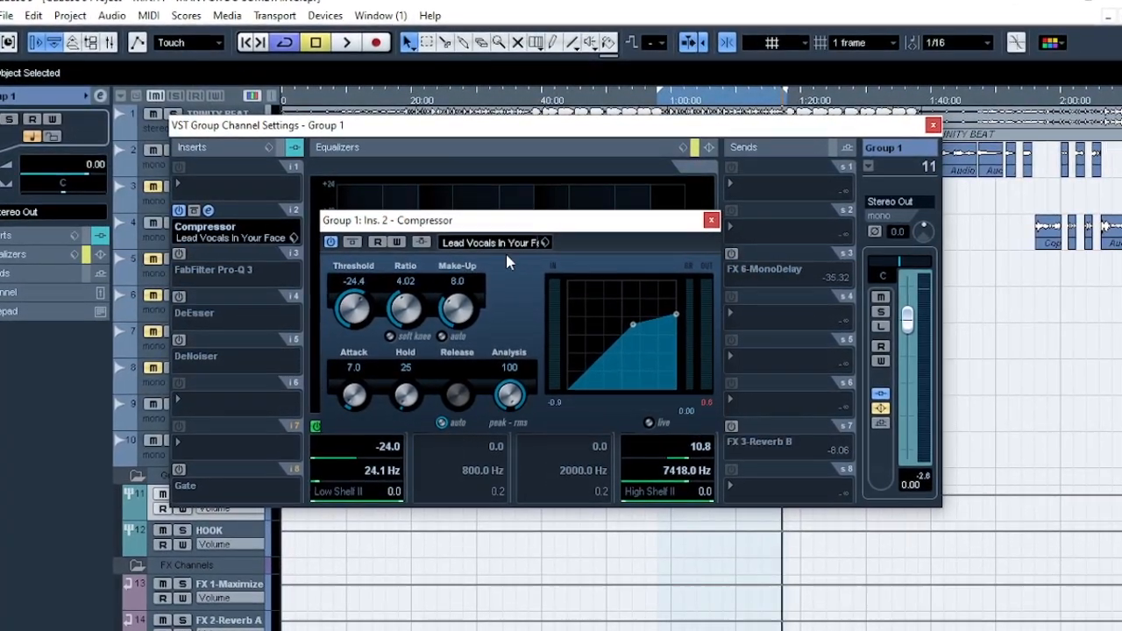
left_click(488, 246)
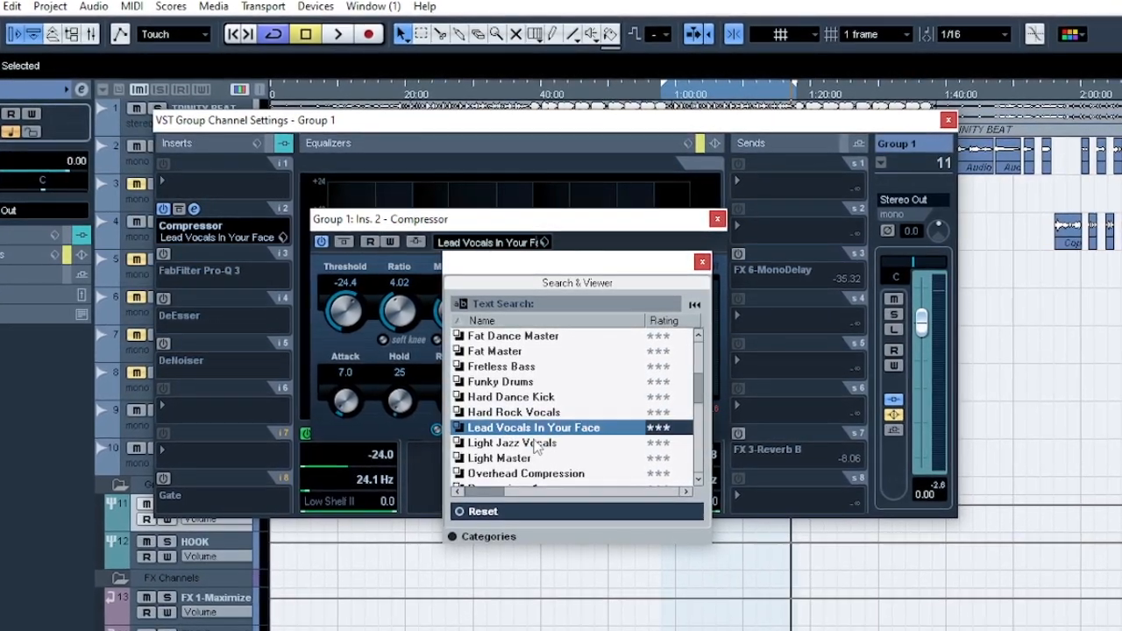
left_click(704, 263)
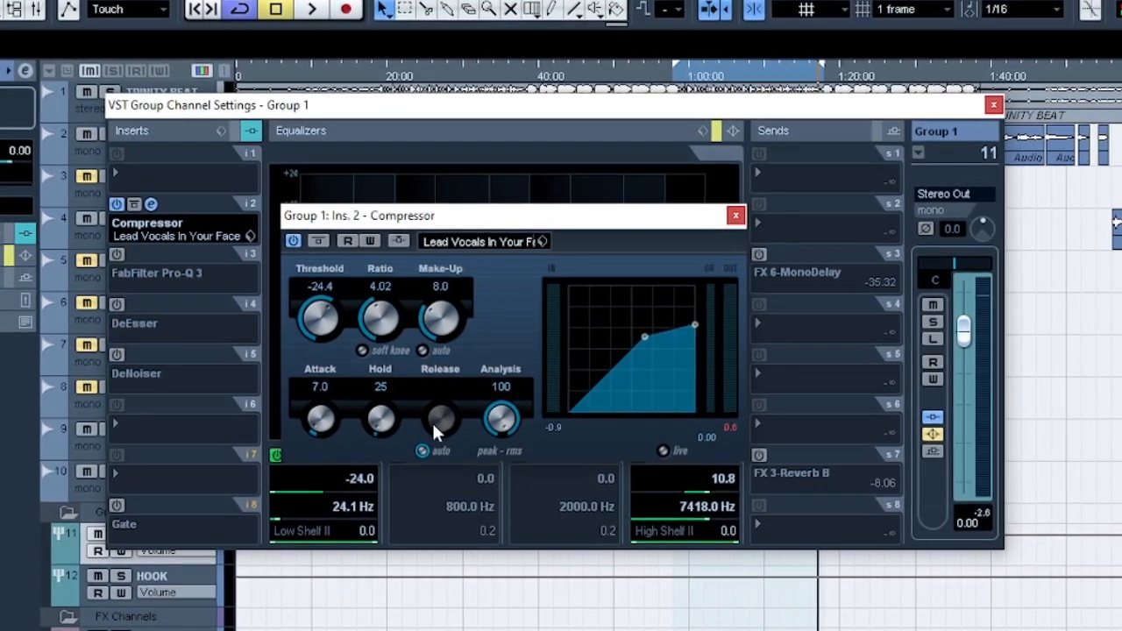
left_click_drag(513, 219, 535, 257)
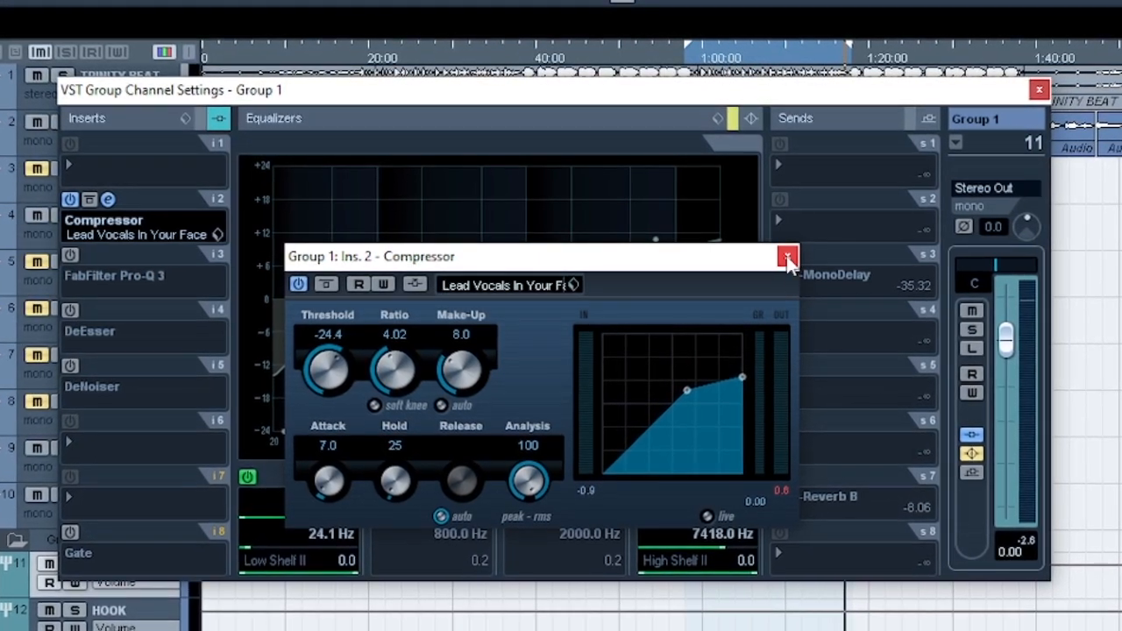
left_click(789, 257)
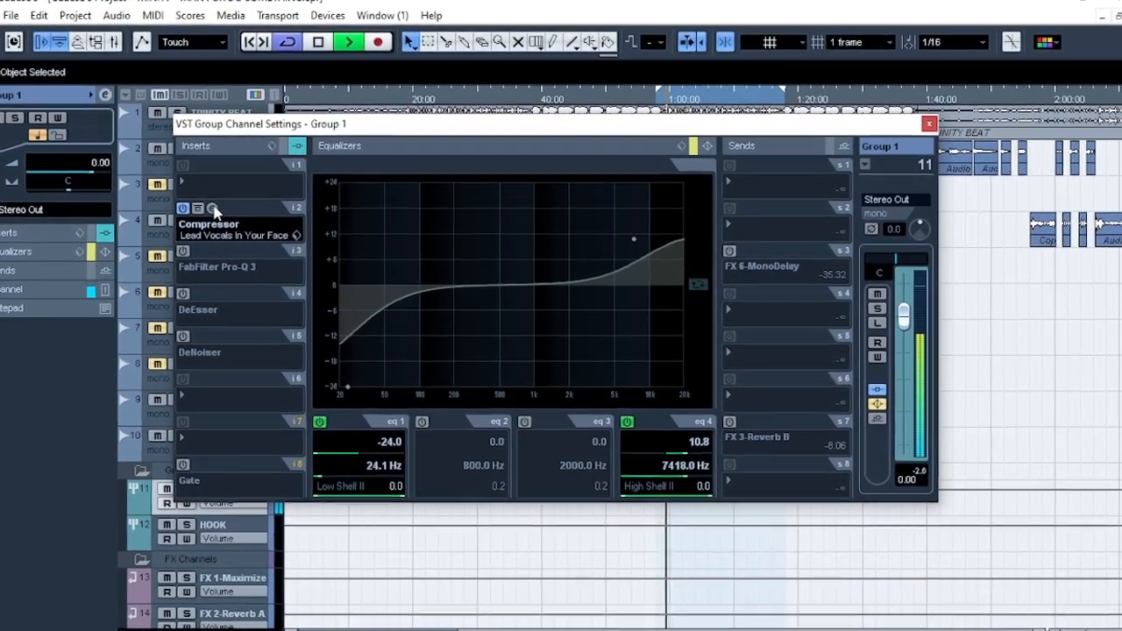
- Compare the vocal with Group 1's Compressor bypassed and active during playback, and close the Compressor window
left_click(213, 209)
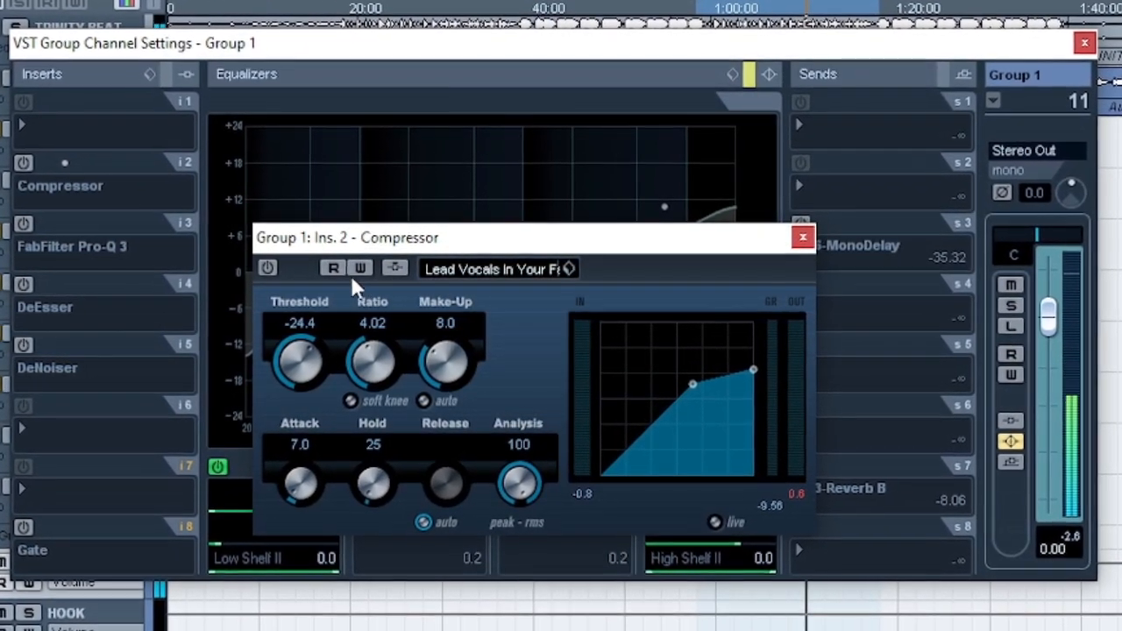
left_click(266, 270)
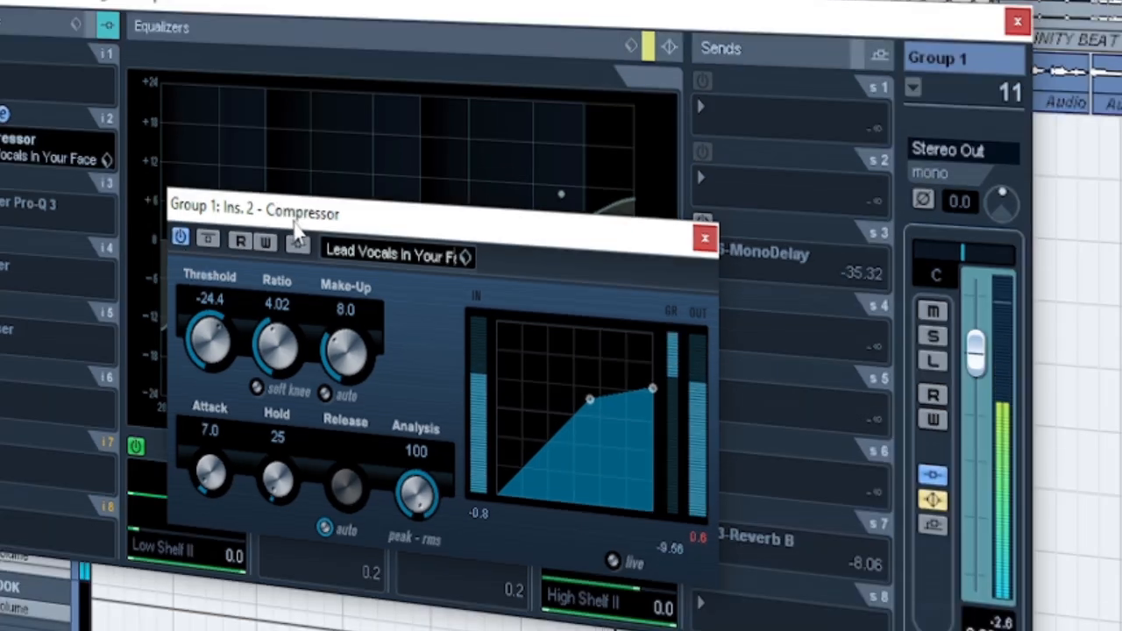
left_click_drag(334, 222, 329, 318)
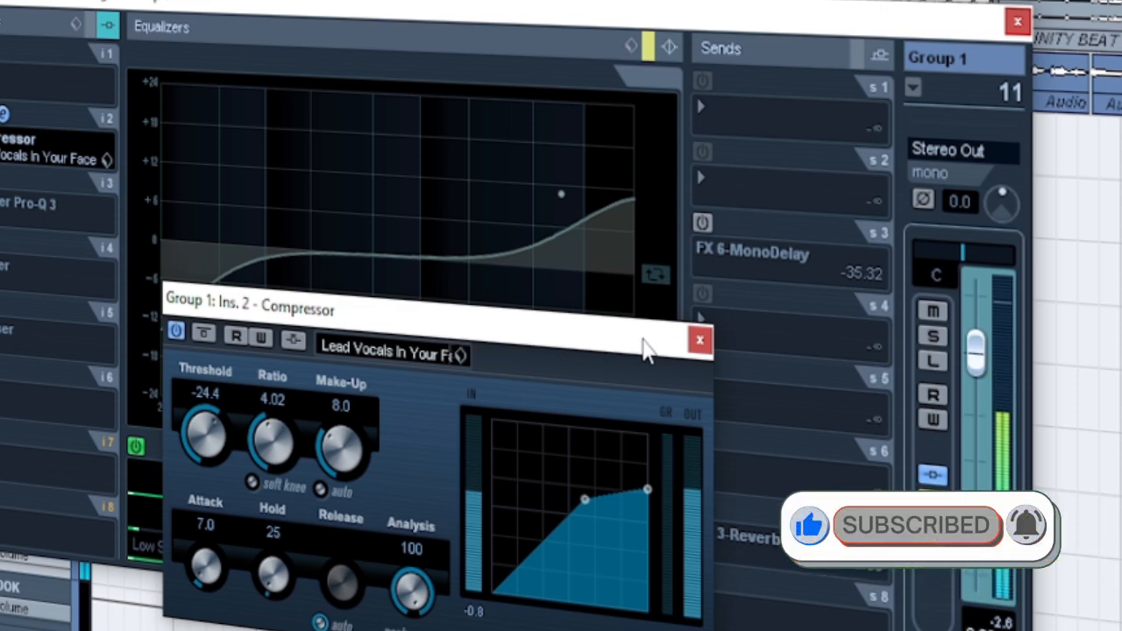
left_click(701, 342)
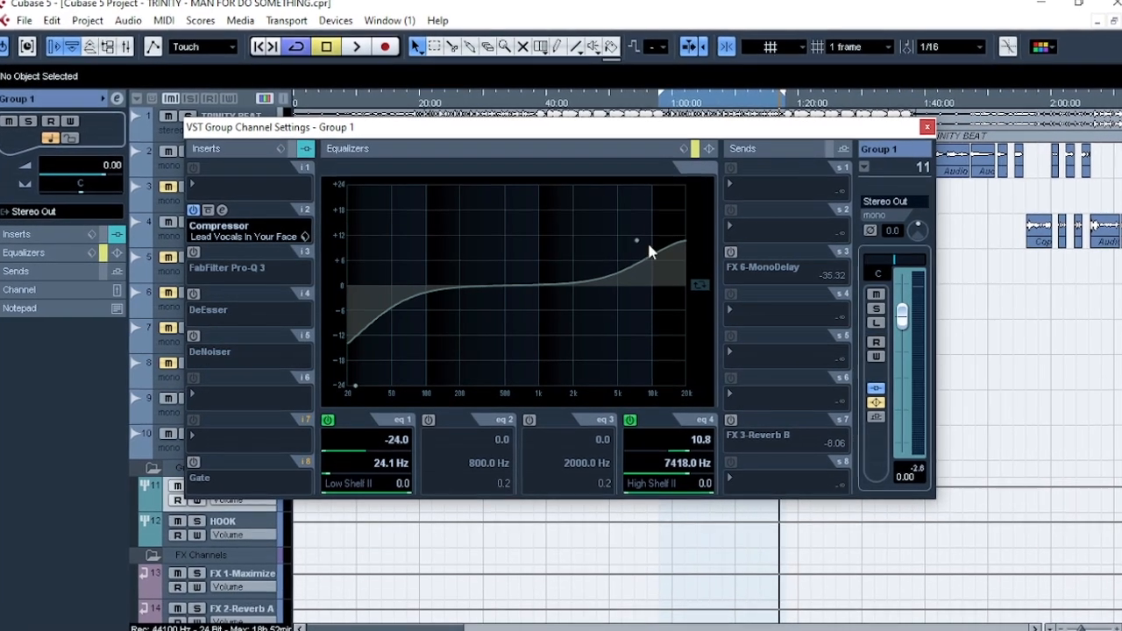
- Reactivate Group 1's equalizer and check the filter types for band 1, keeping Low Shelf II
left_click(699, 149)
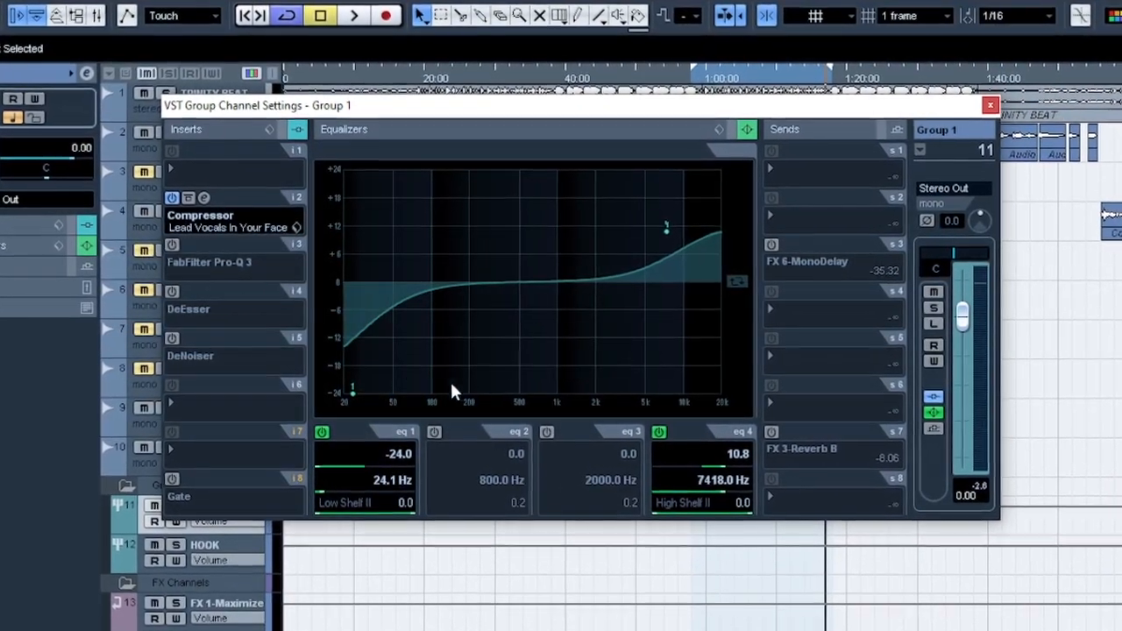
left_click(342, 510)
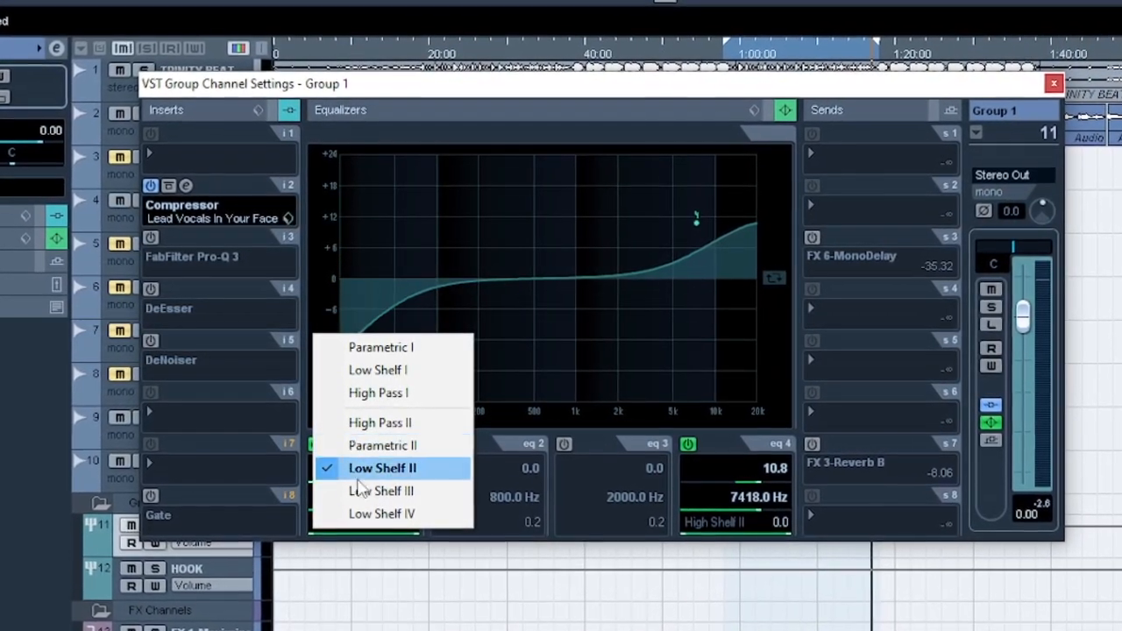
left_click(399, 563)
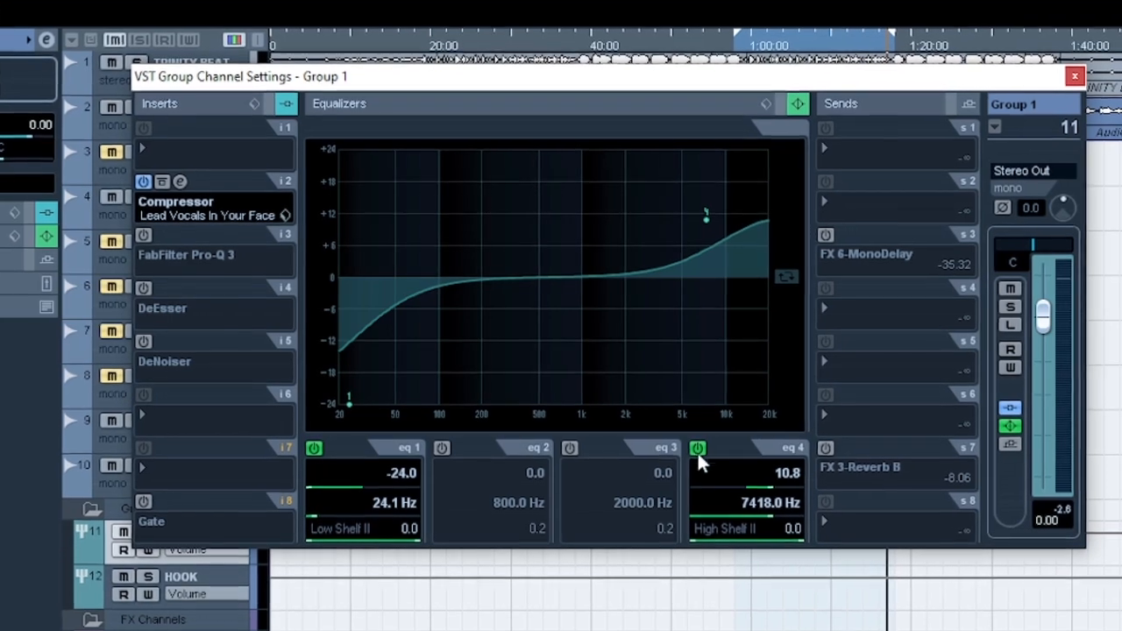
- Adjust Group 1's High Shelf II band, eq 4, to a 12.0 dB boost at 5453 Hz
left_click_drag(709, 218, 713, 219)
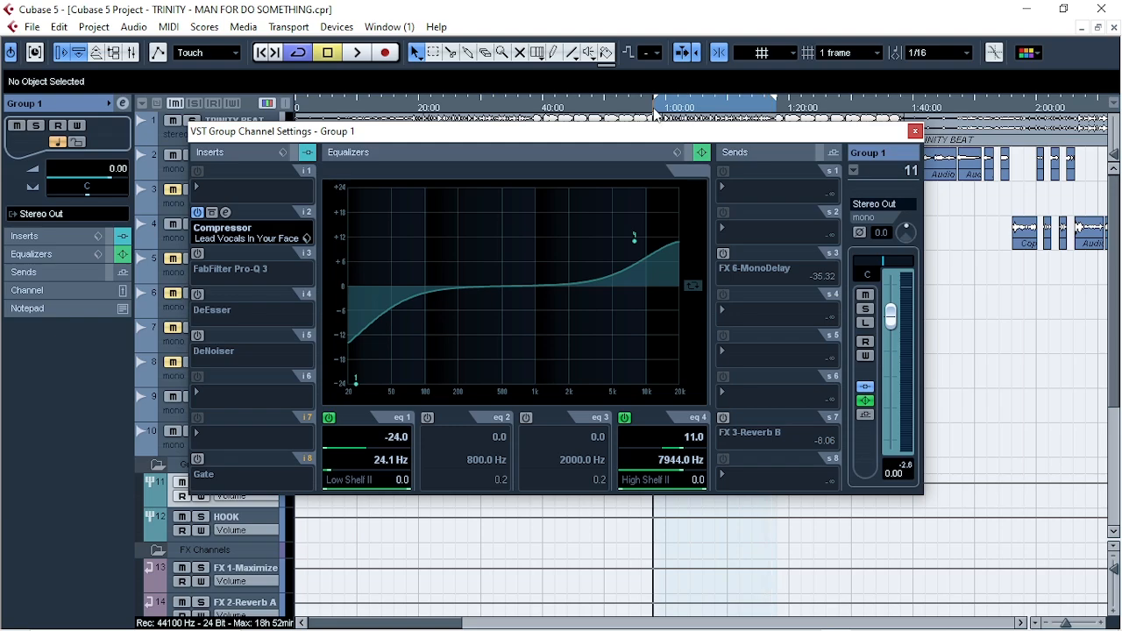
left_click_drag(621, 136, 626, 153)
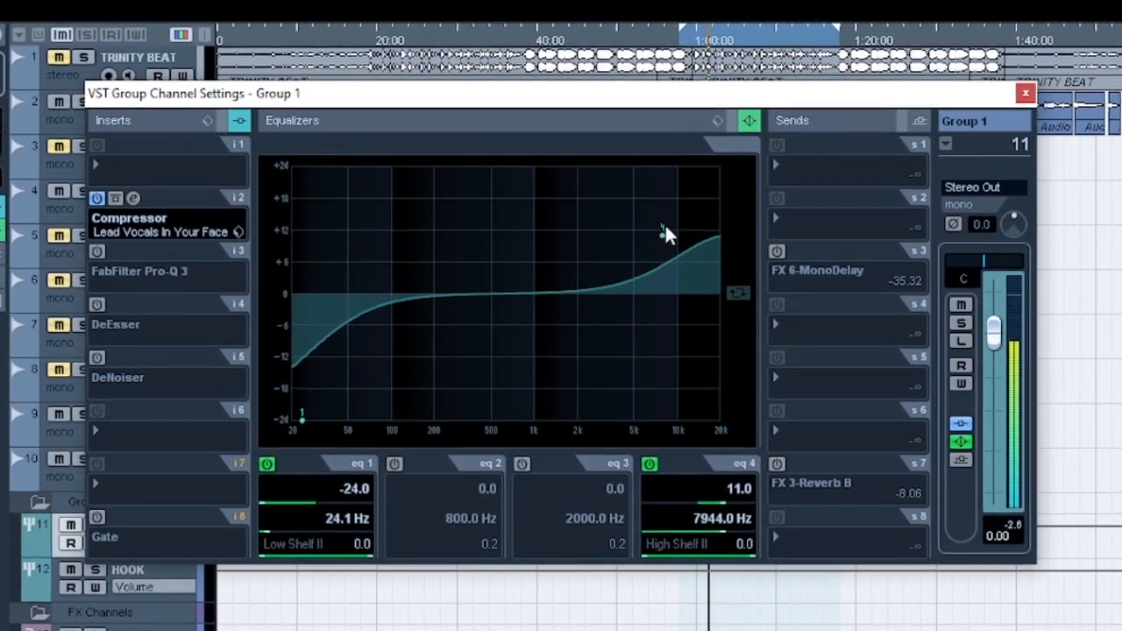
mouse_move(665, 227)
left_mouse_down()
mouse_move(658, 205)
mouse_move(658, 235)
mouse_move(652, 198)
mouse_move(625, 179)
mouse_move(639, 161)
mouse_move(641, 195)
mouse_move(669, 210)
mouse_move(639, 220)
mouse_move(650, 213)
left_mouse_up()
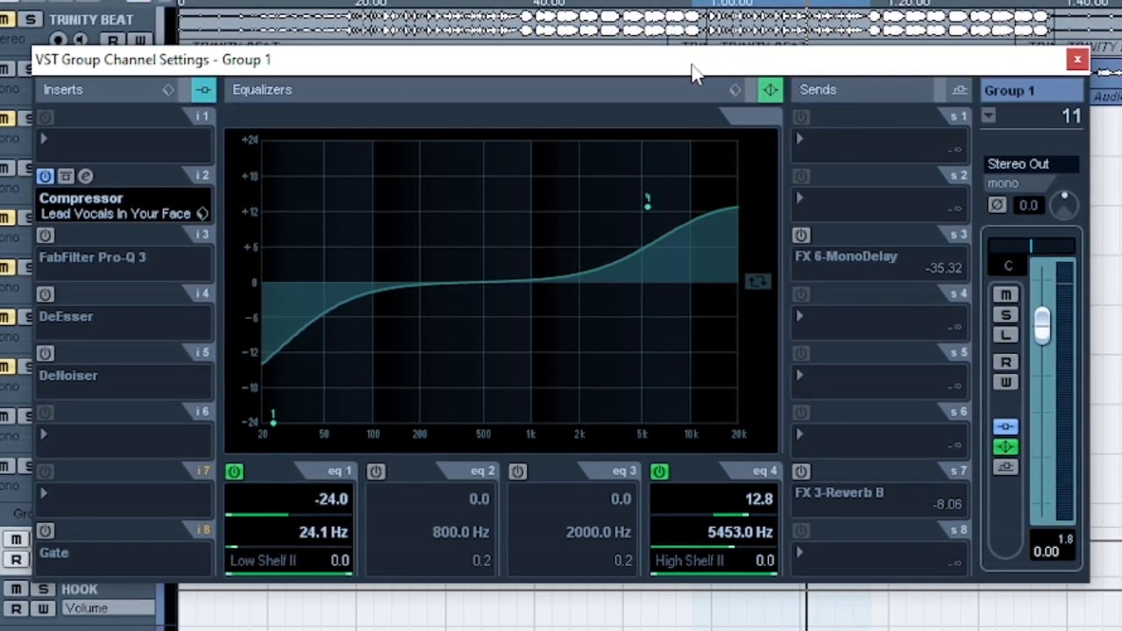
left_click_drag(643, 209, 649, 209)
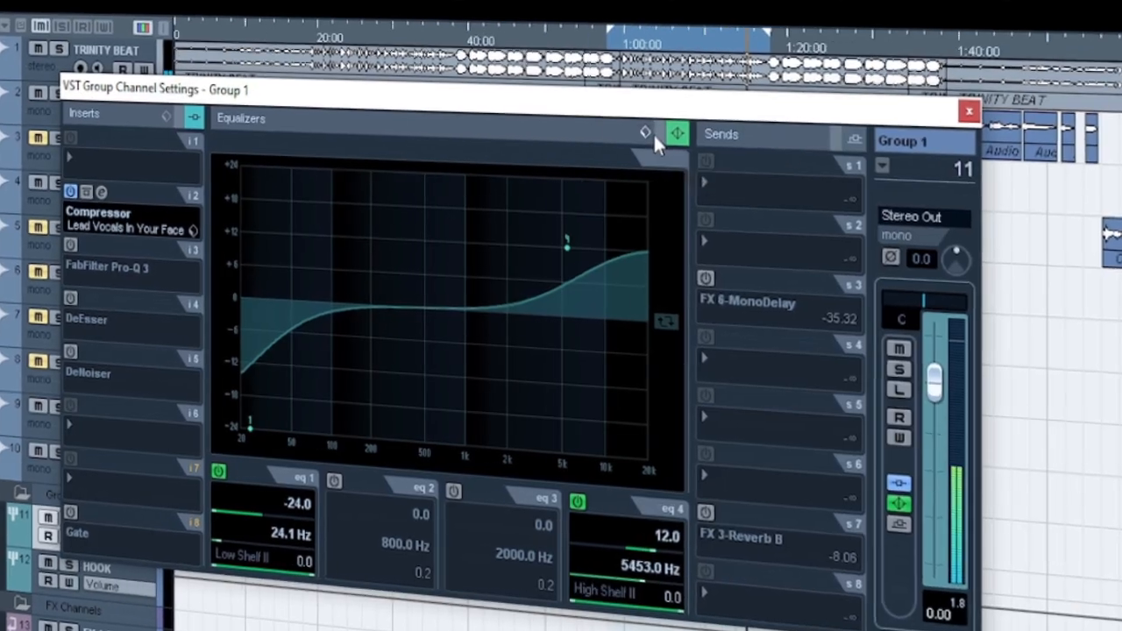
- Bypass Group 1's equalizer to compare the sound, and mute the TRINITY BEAT track
left_click(646, 132)
left_click(660, 134)
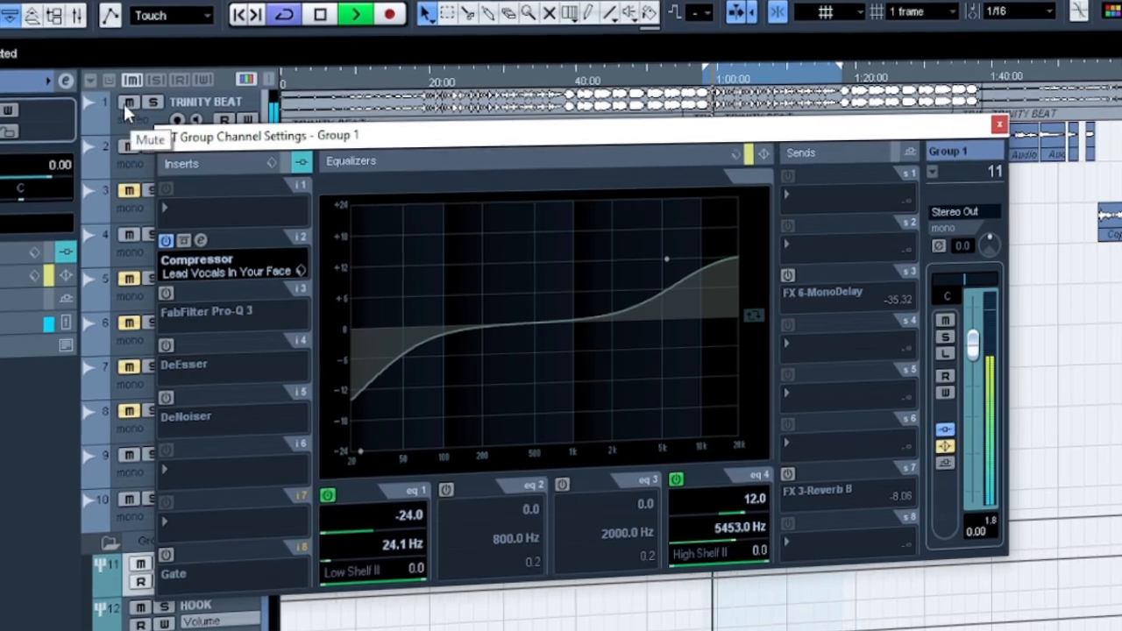
left_click(143, 111)
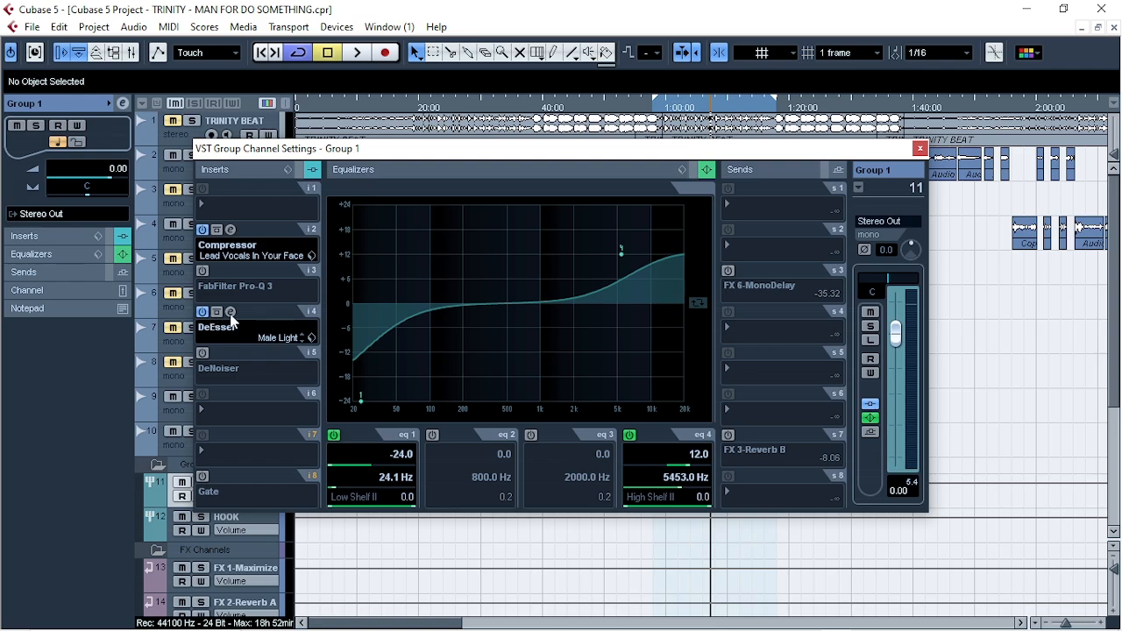
- Review the DeEsser in Group 1's fourth insert slot and its preset choices, keeping Male Light, and close its window
left_click(231, 313)
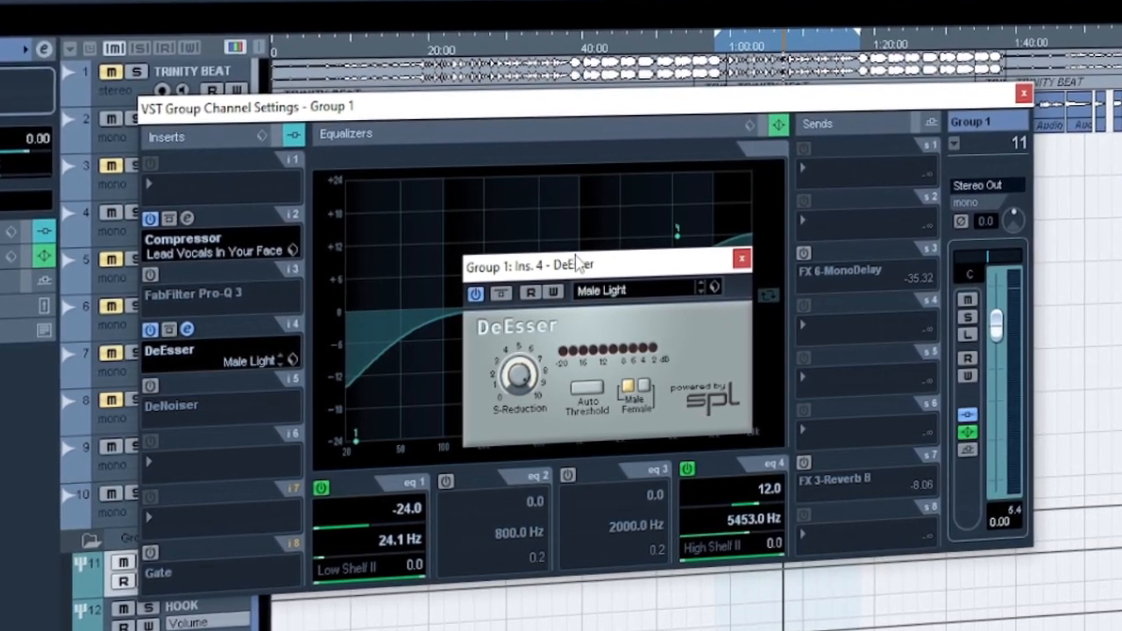
left_click_drag(590, 267, 570, 266)
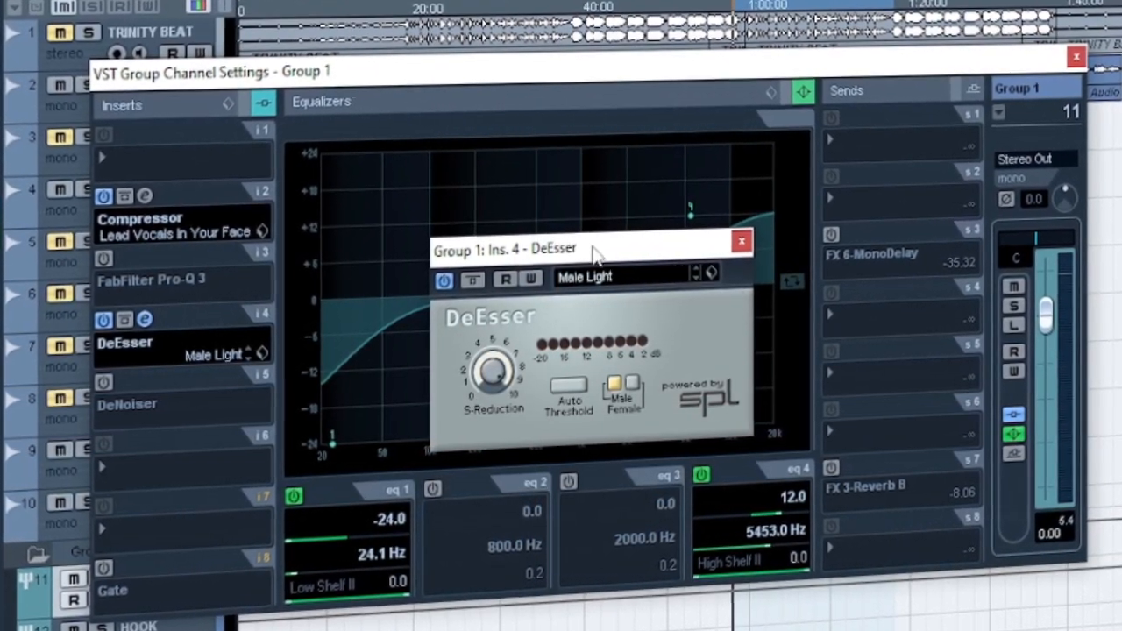
left_click_drag(595, 252, 598, 422)
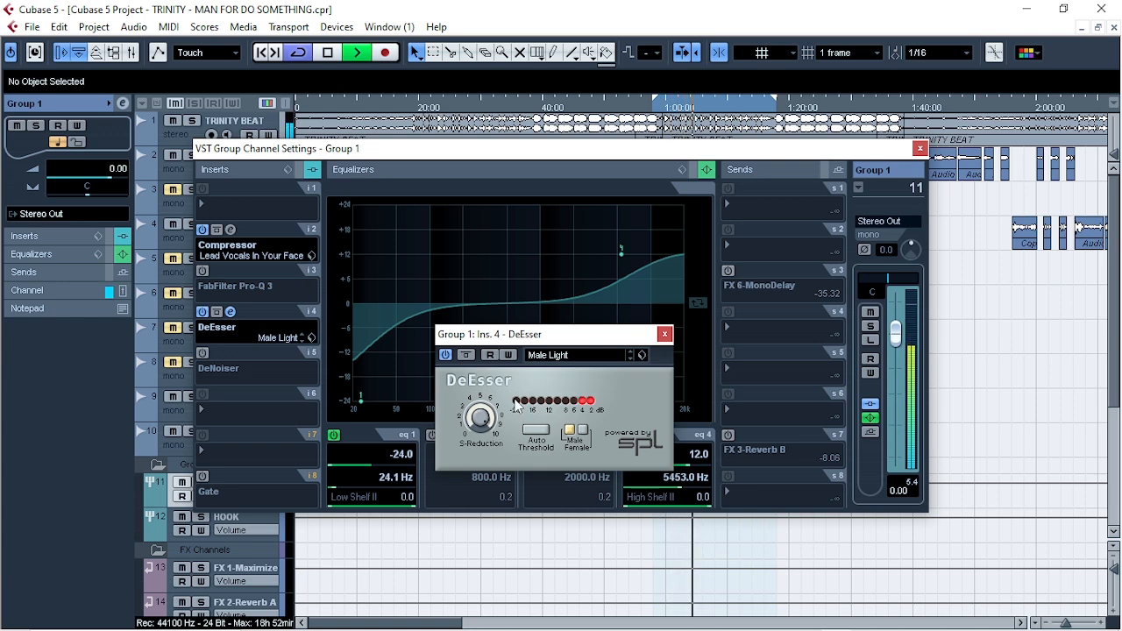
left_click_drag(555, 339, 552, 289)
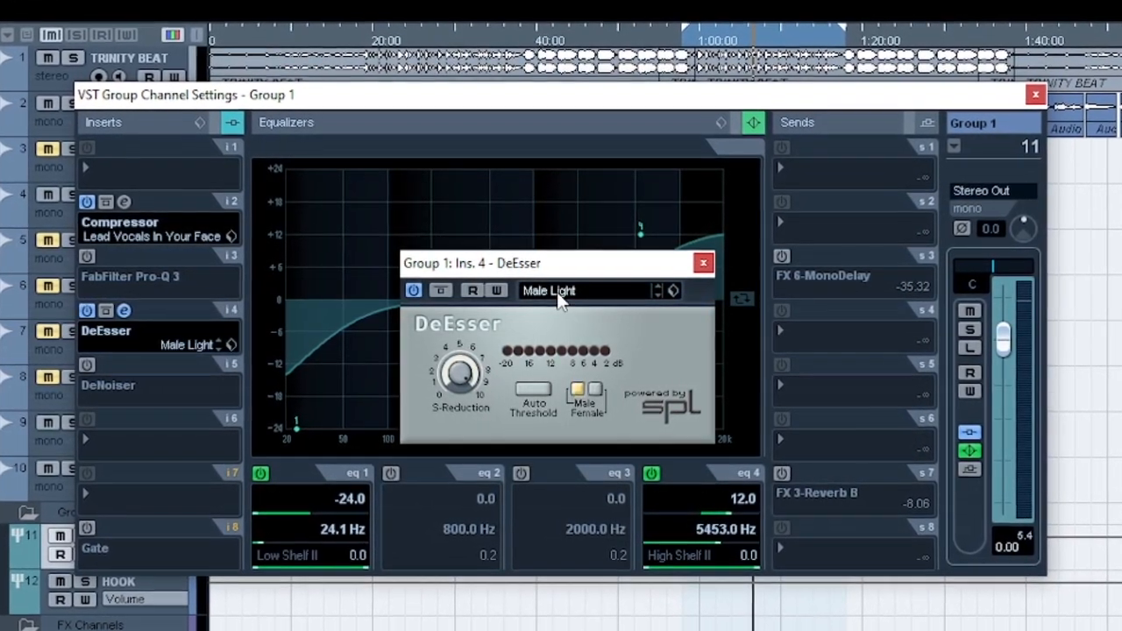
left_click(552, 291)
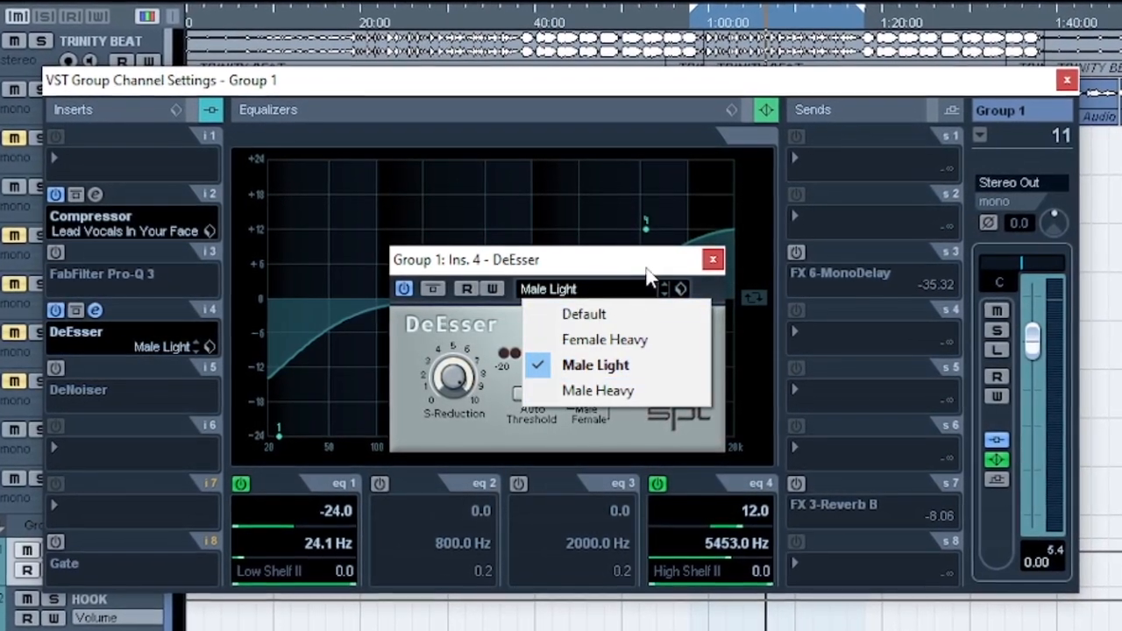
left_click(651, 268)
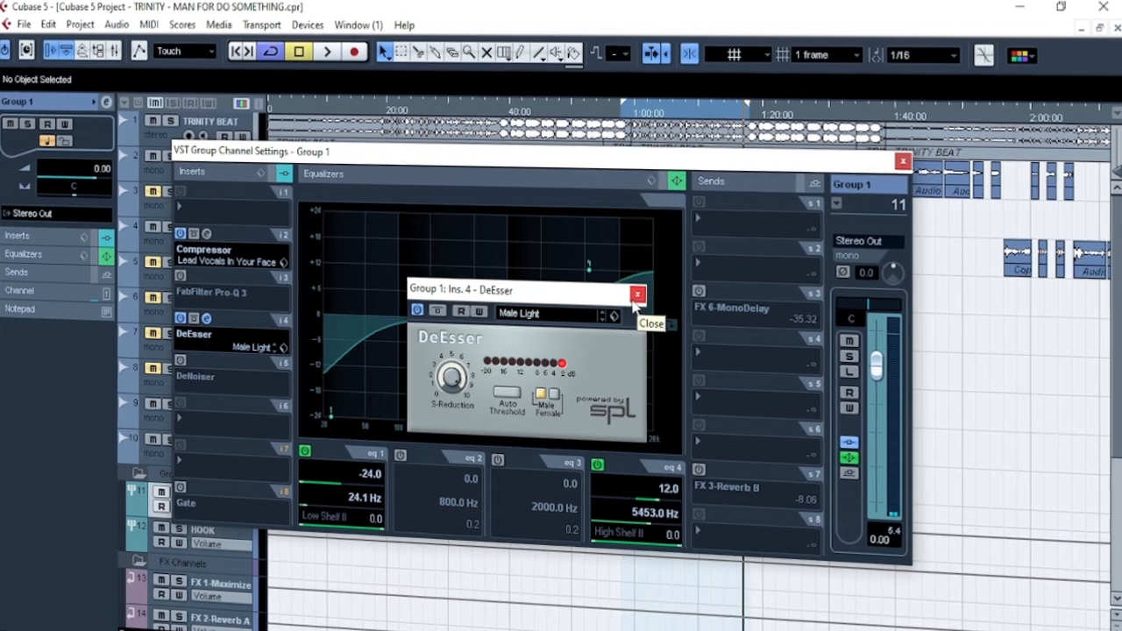
left_click(637, 296)
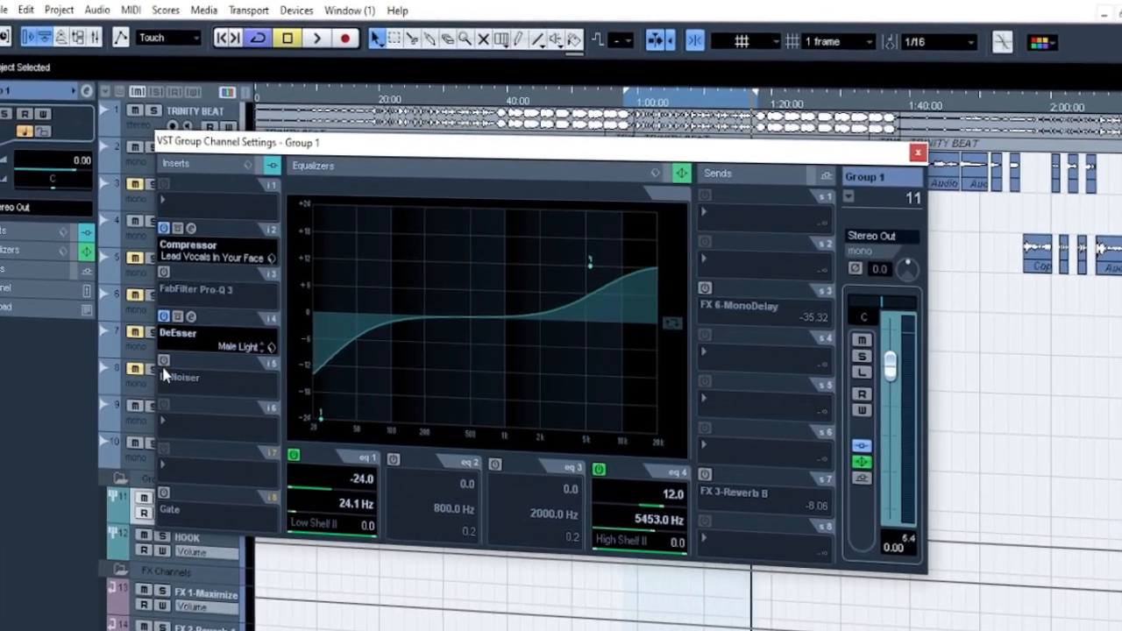
- Switch on the DeNoiser in Group 1's fifth insert slot and open its settings
left_click(169, 362)
left_click(195, 362)
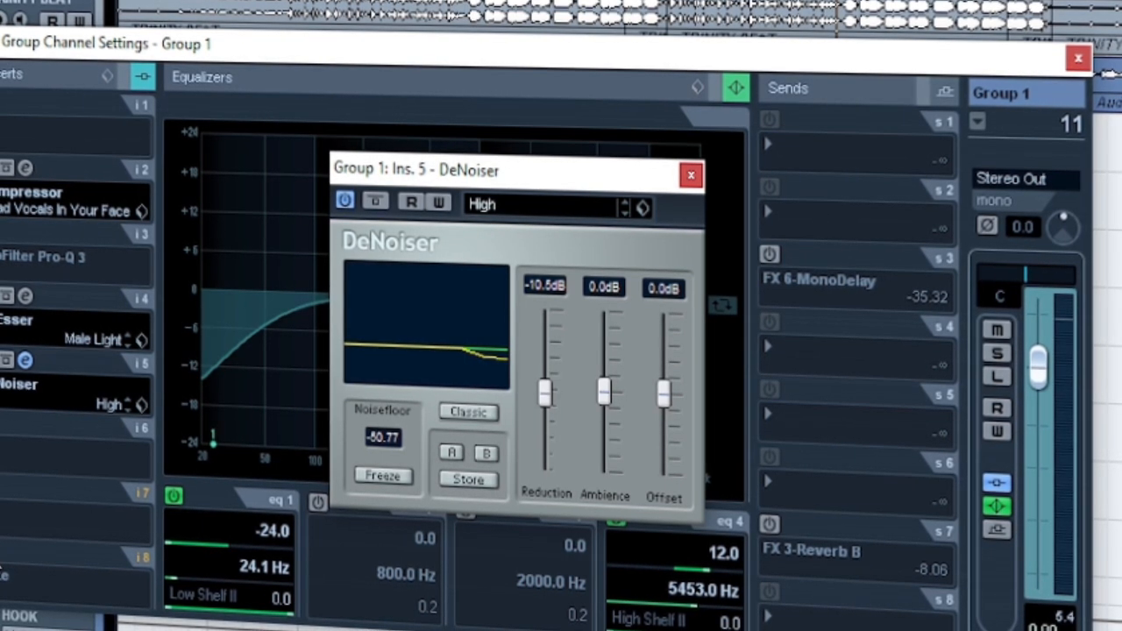
- Switch on the Gate in Group 1's eighth insert slot, review its settings and presets with Clean Lead Vox kept, and close it
left_click(25, 550)
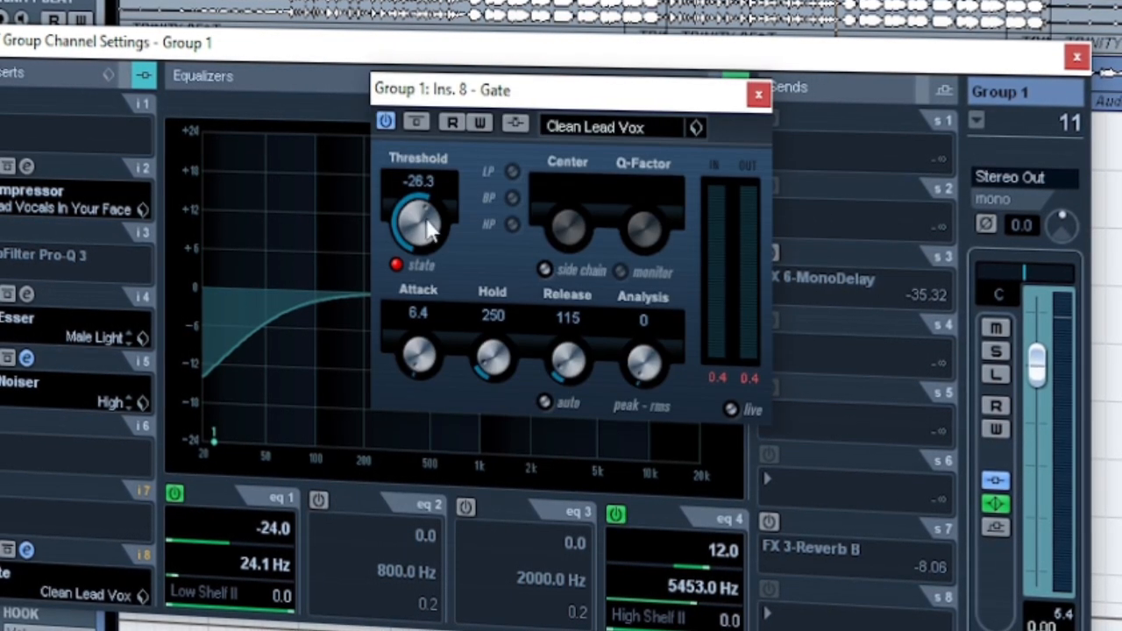
left_click_drag(521, 91, 469, 133)
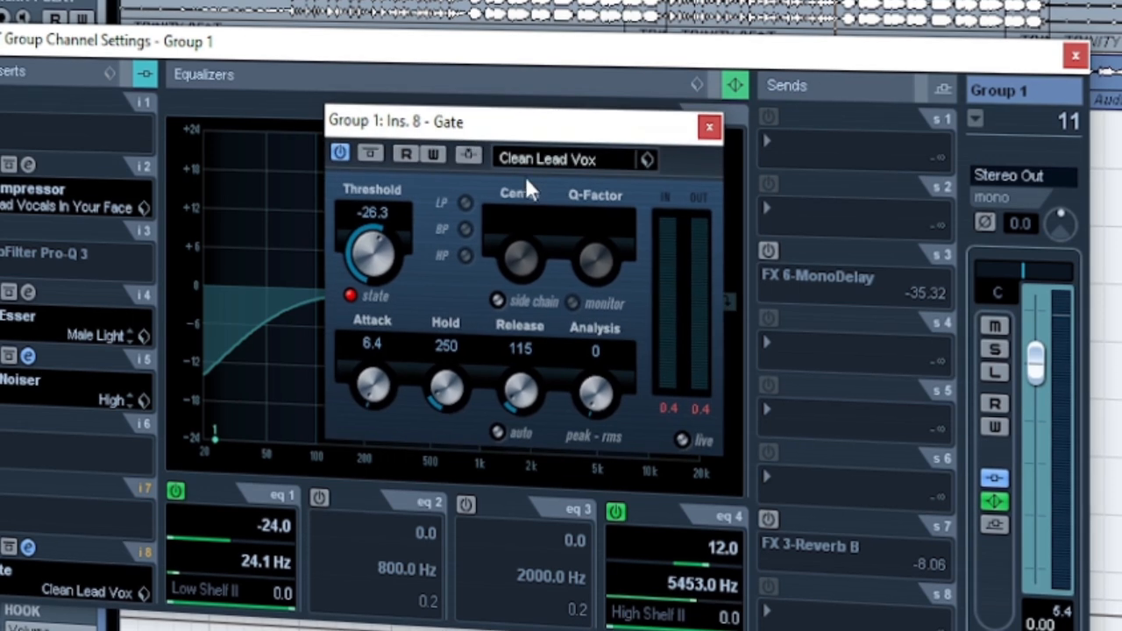
left_click(528, 163)
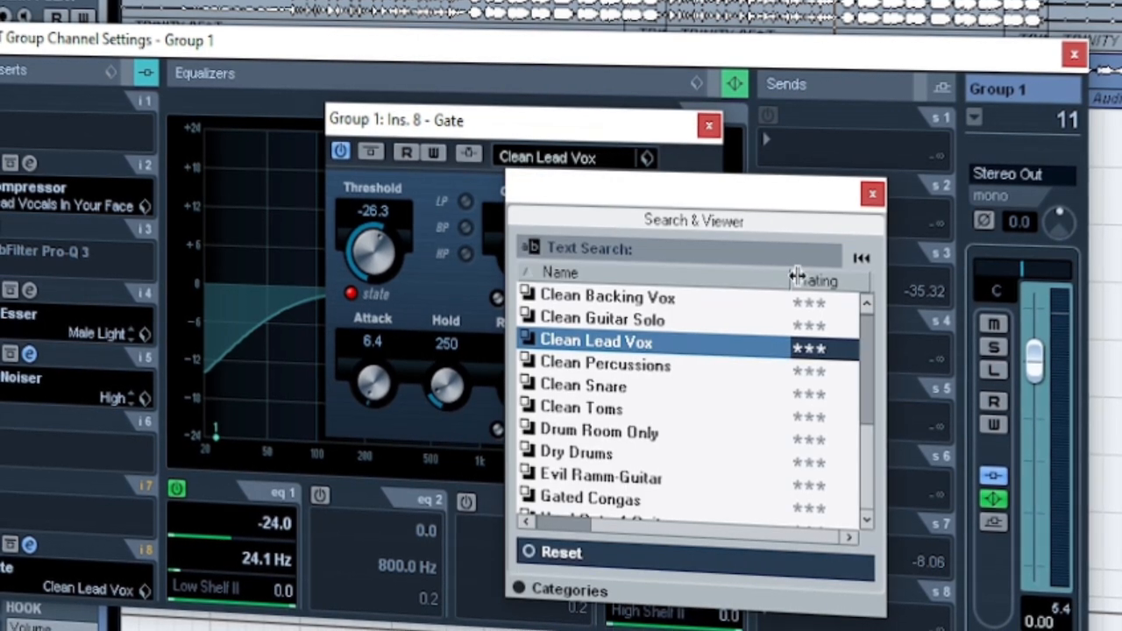
left_click(872, 194)
left_click(708, 126)
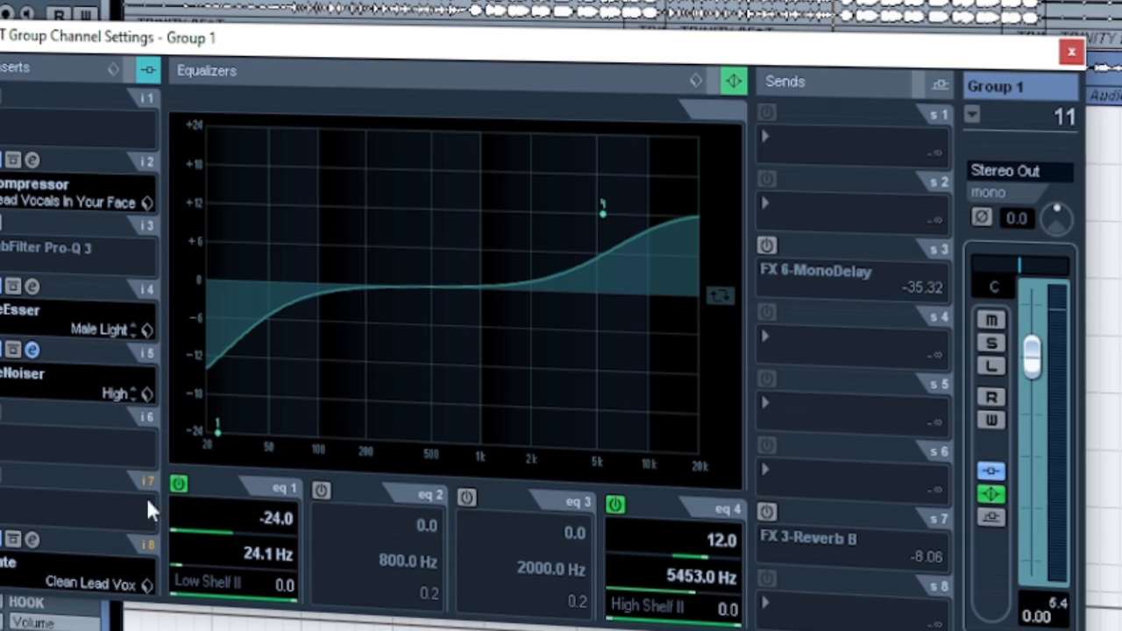
left_click(34, 537)
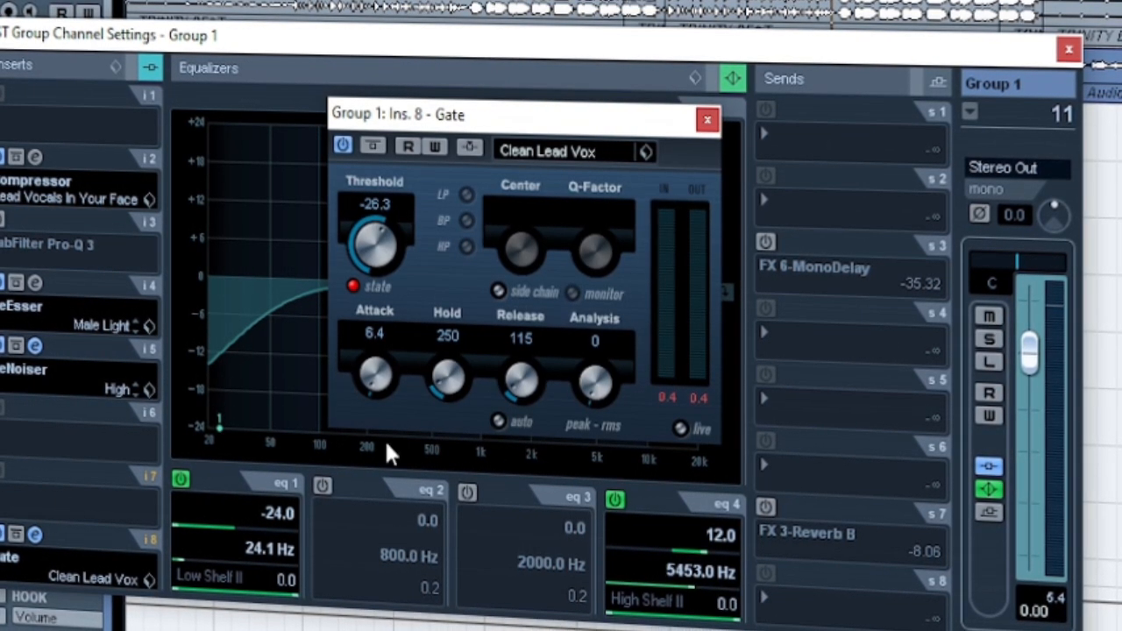
left_click(707, 121)
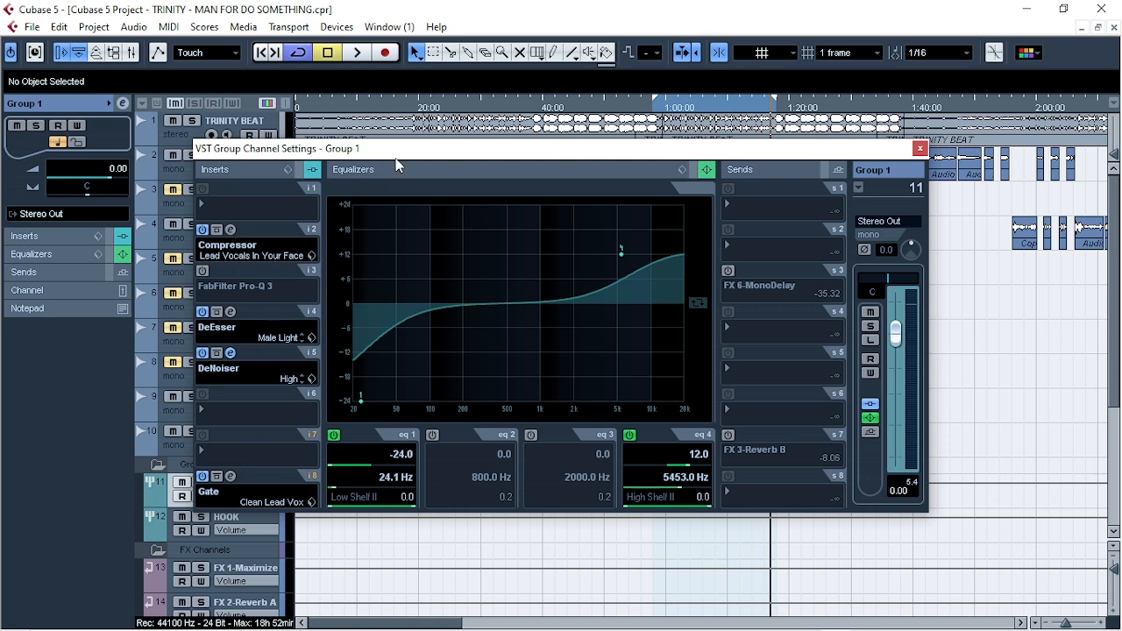
- Switch on the FabFilter Pro-Q 3 in Group 1's third insert slot and open its editor
left_click_drag(395, 158, 402, 161)
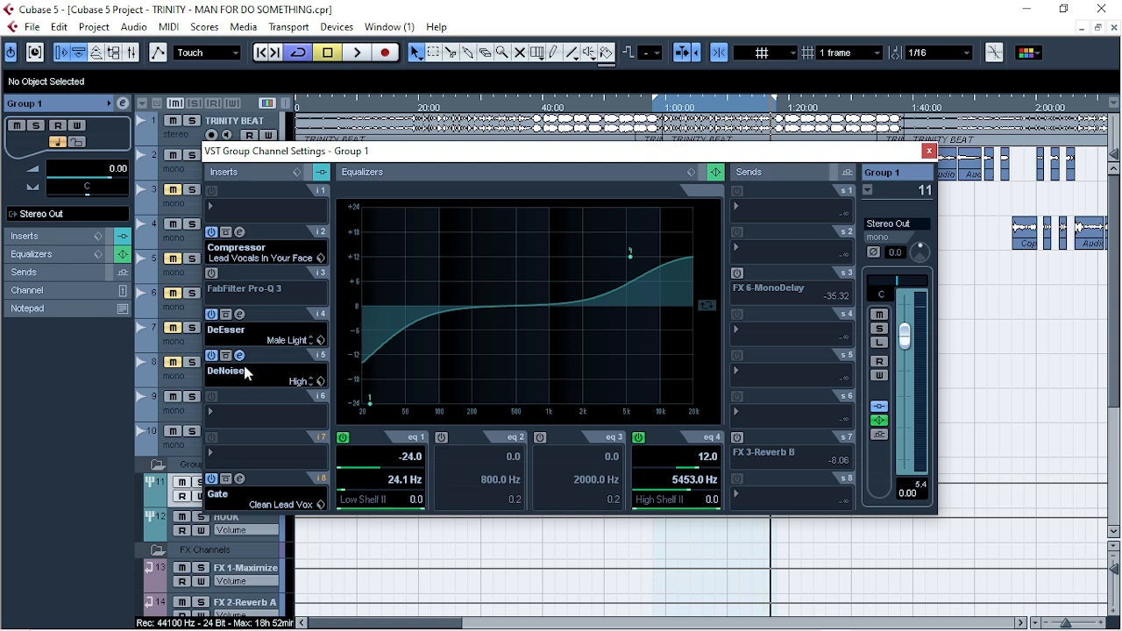
left_click(213, 276)
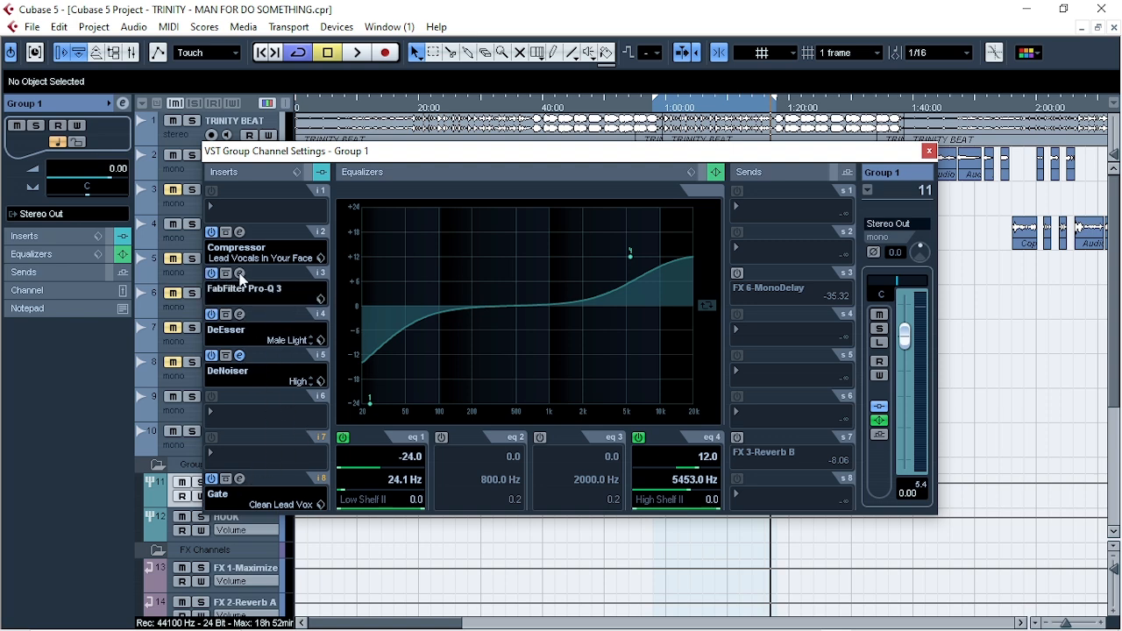
left_click(240, 274)
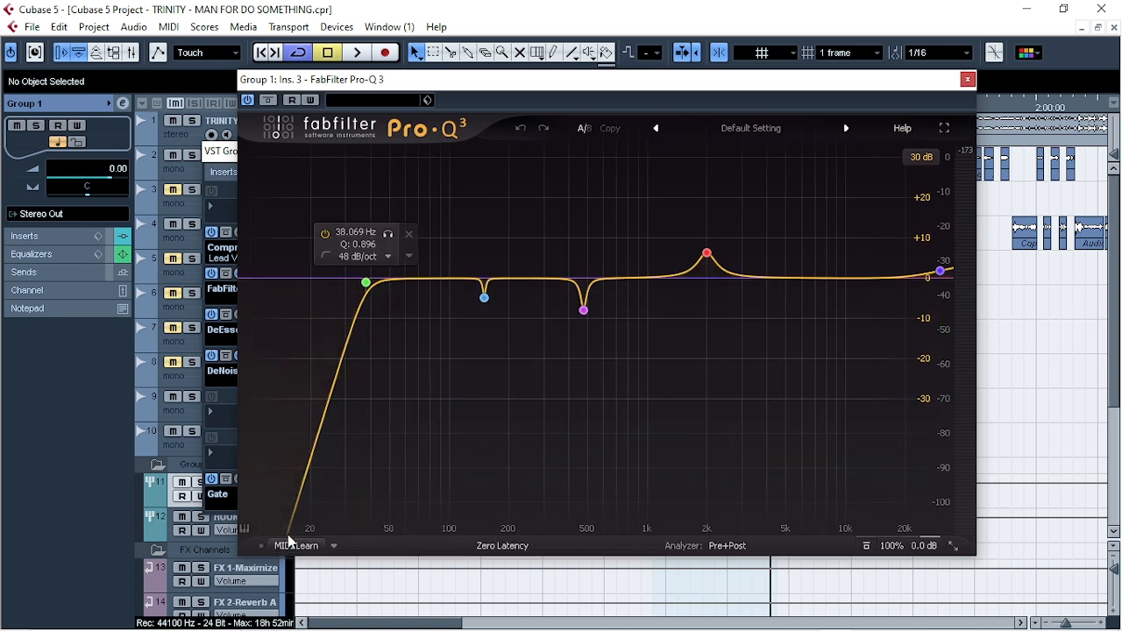
- Check the frequency, gain and Q of the band points on the Pro-Q 3 curve and close its editor
mouse_move(493, 307)
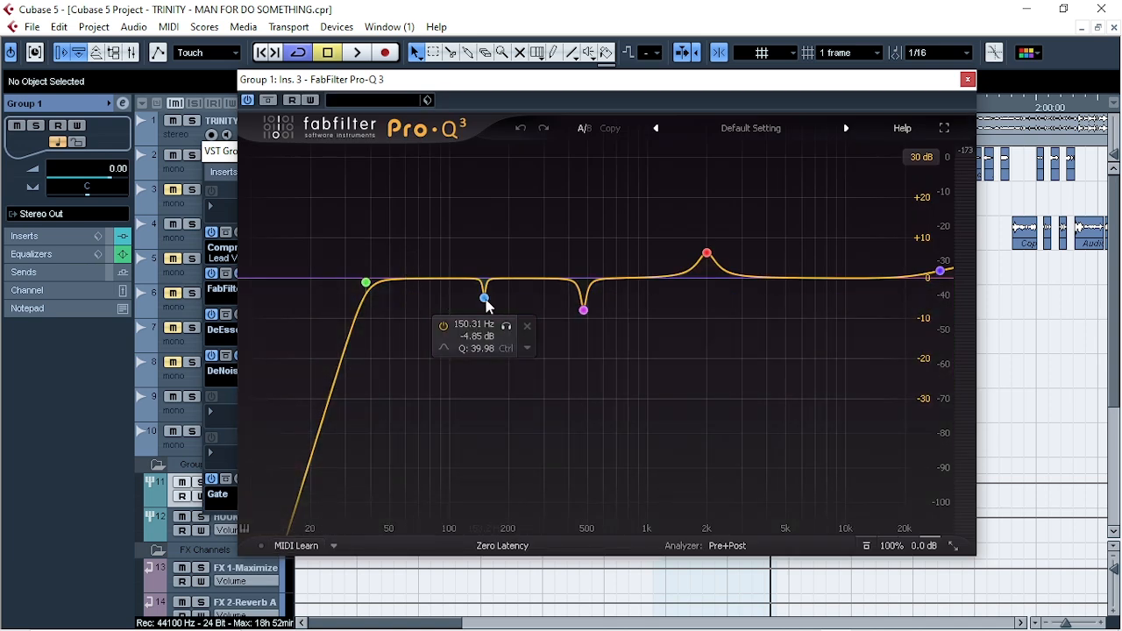
mouse_move(707, 256)
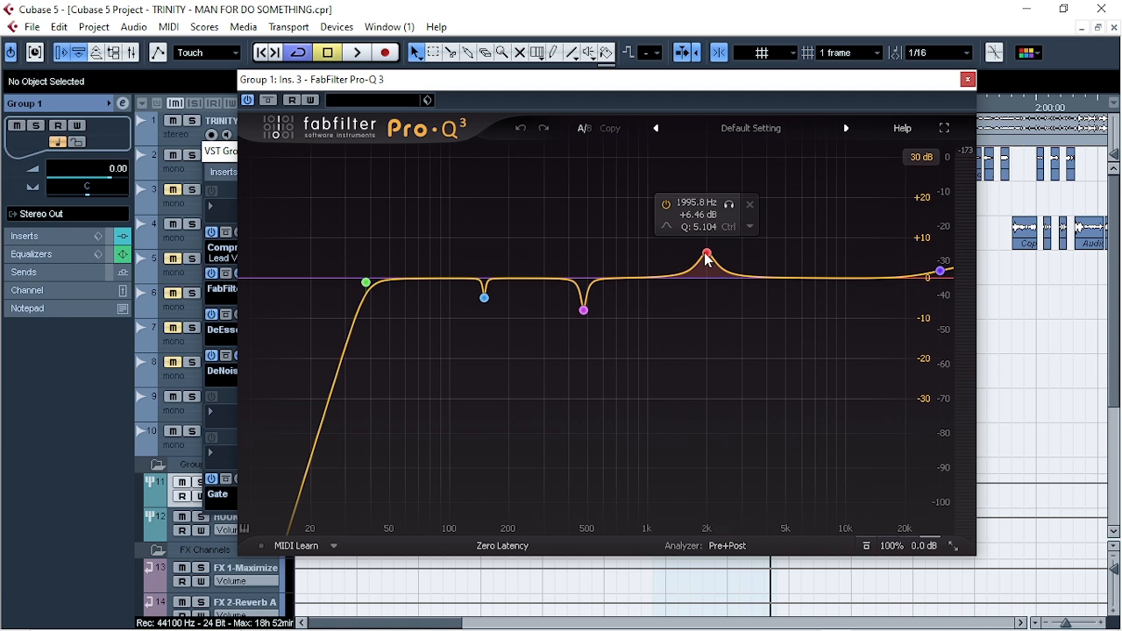
mouse_move(943, 279)
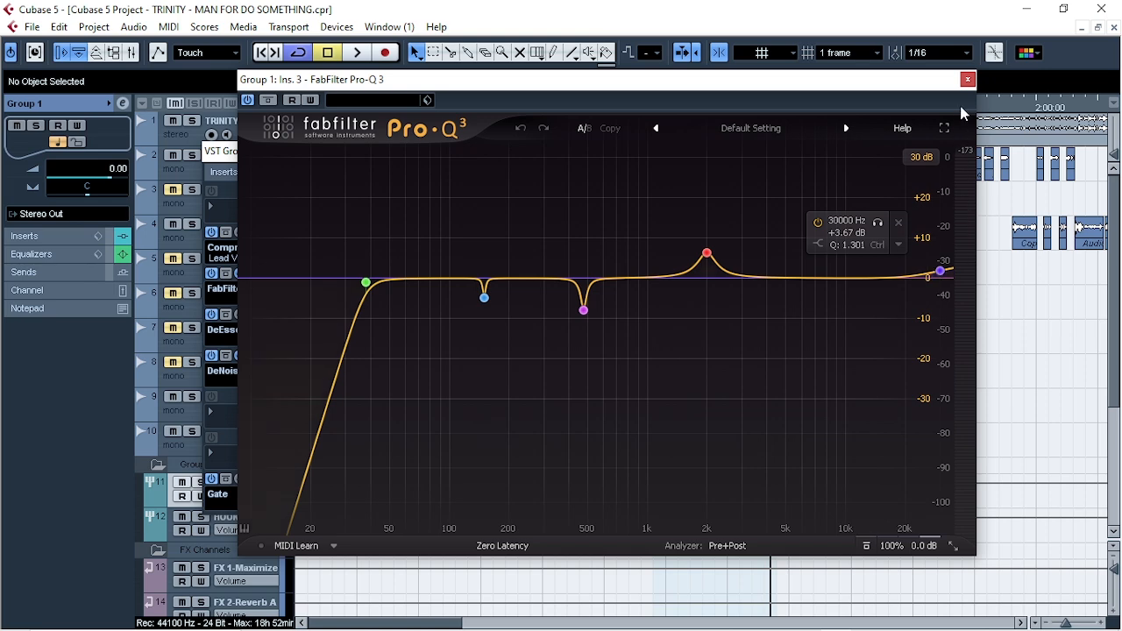
left_click(968, 79)
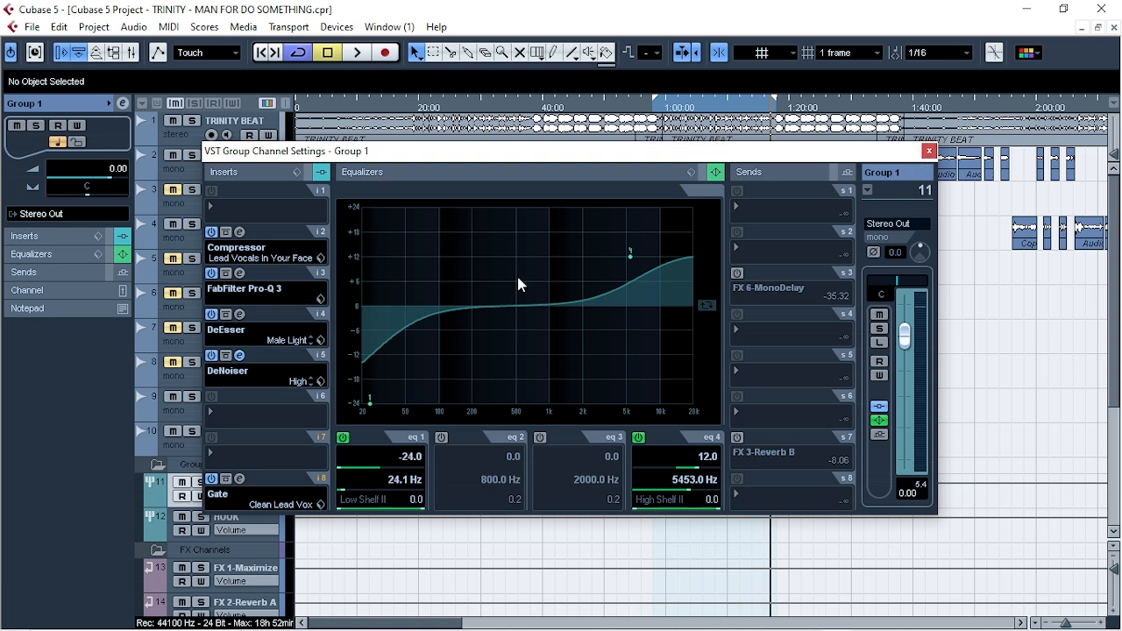
- Play the song from the start of the cycle range with Pro-Q 3 active on Group 1, and stop playback
left_click(656, 112)
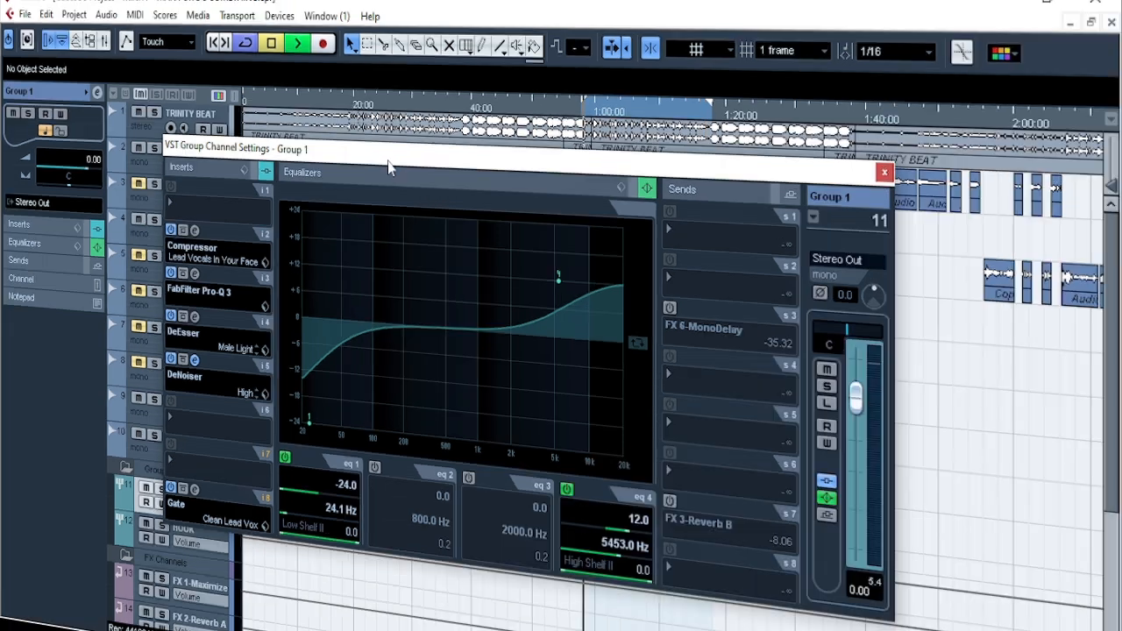
key("space")
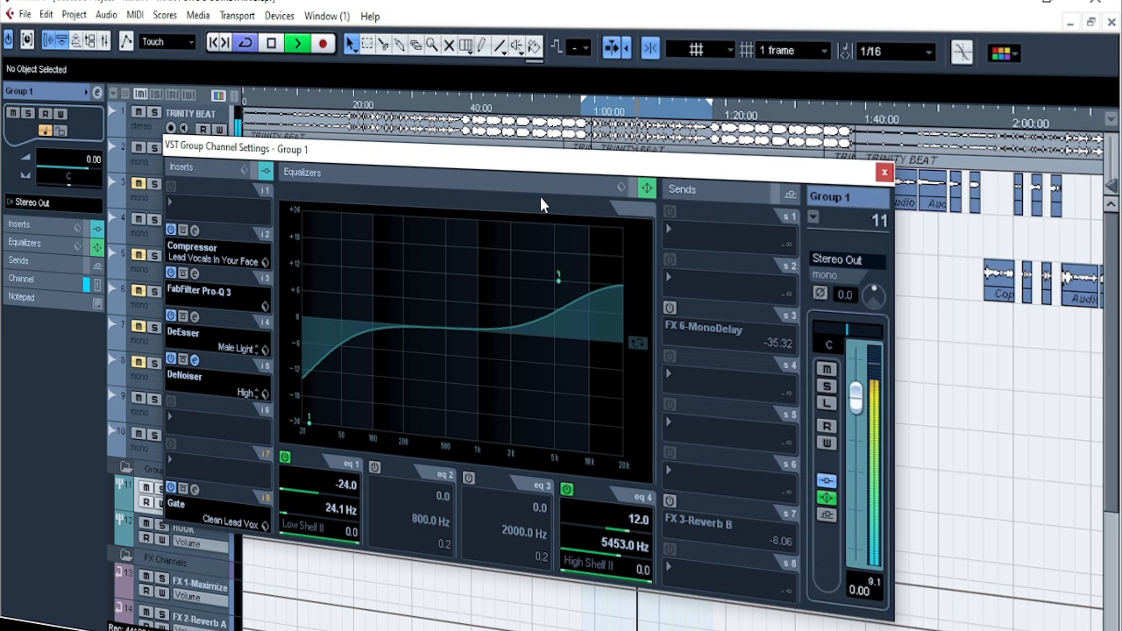
key("space")
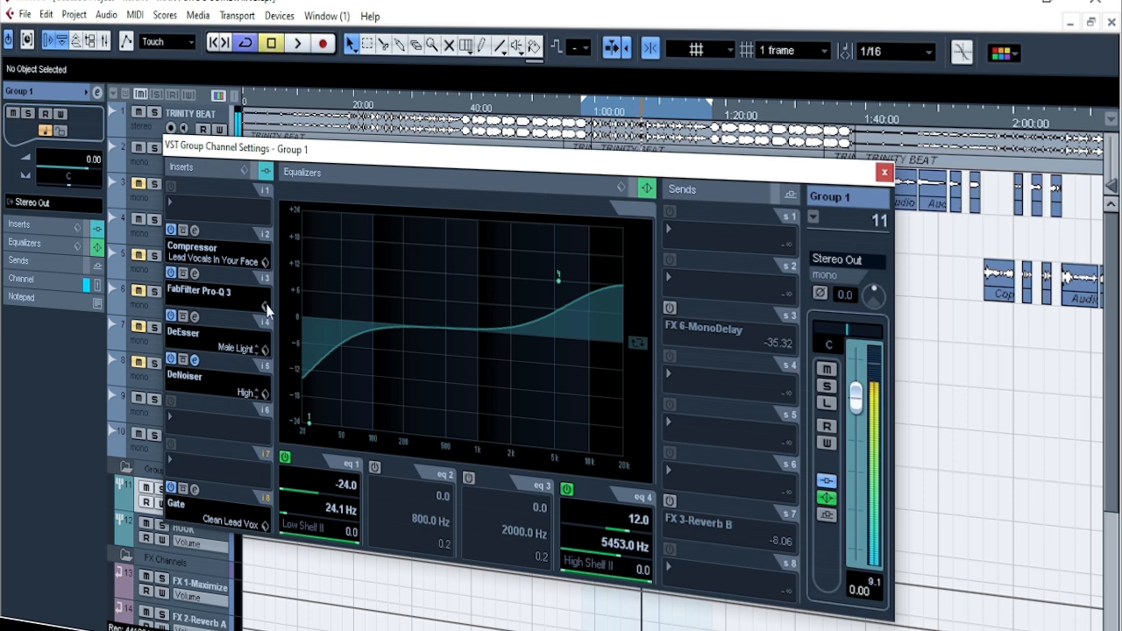
- Switch off FabFilter Pro-Q 3 in Group 1's third insert slot and play the cycle range again from its start to compare
left_click(171, 273)
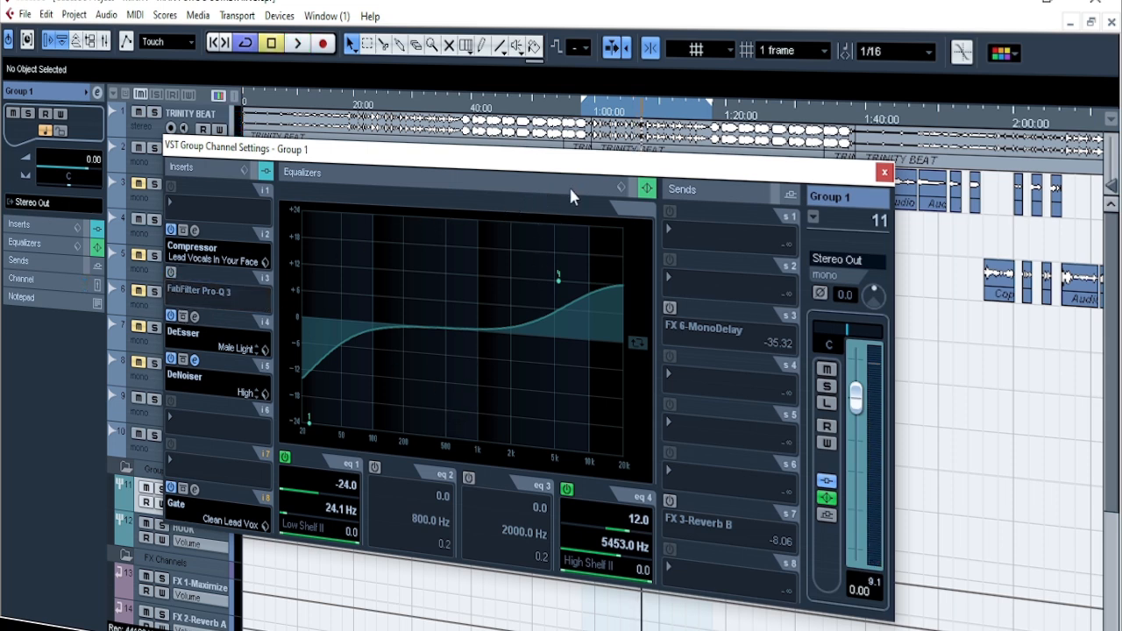
left_click(582, 121)
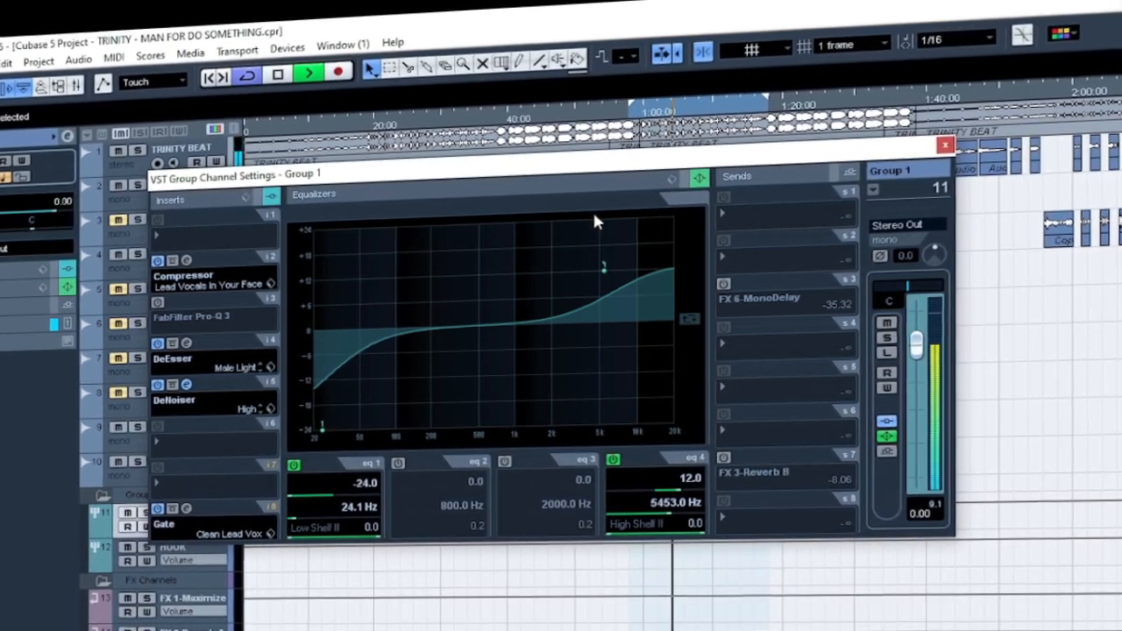
key("space")
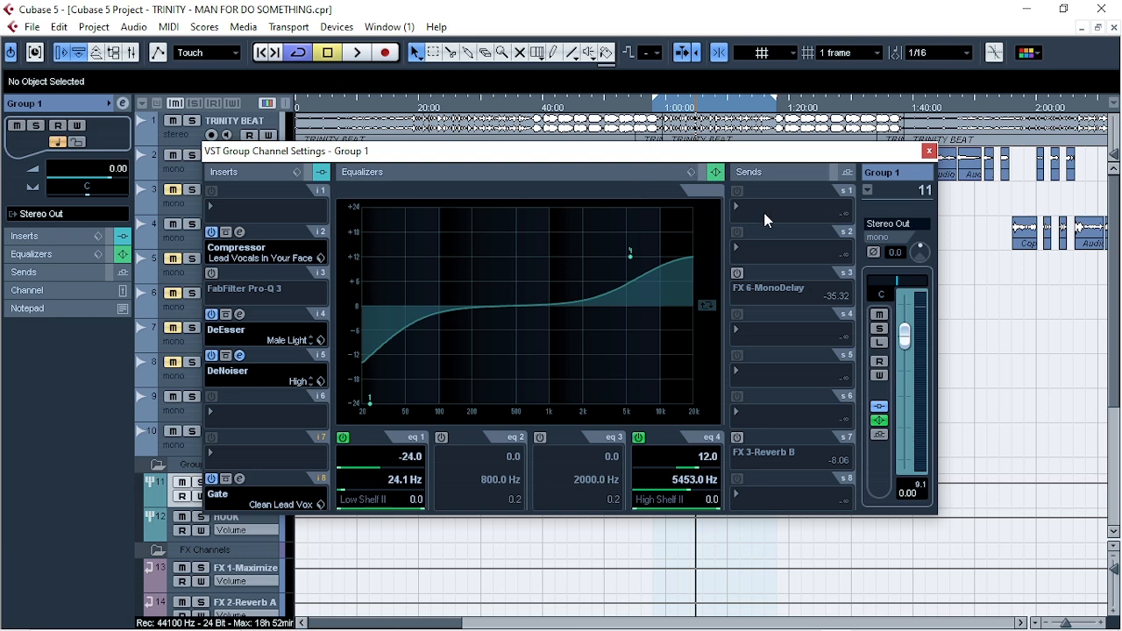
- Close Group 1's channel settings and the DeNoiser window
left_click(932, 155)
scroll(401, 515, "down", 3)
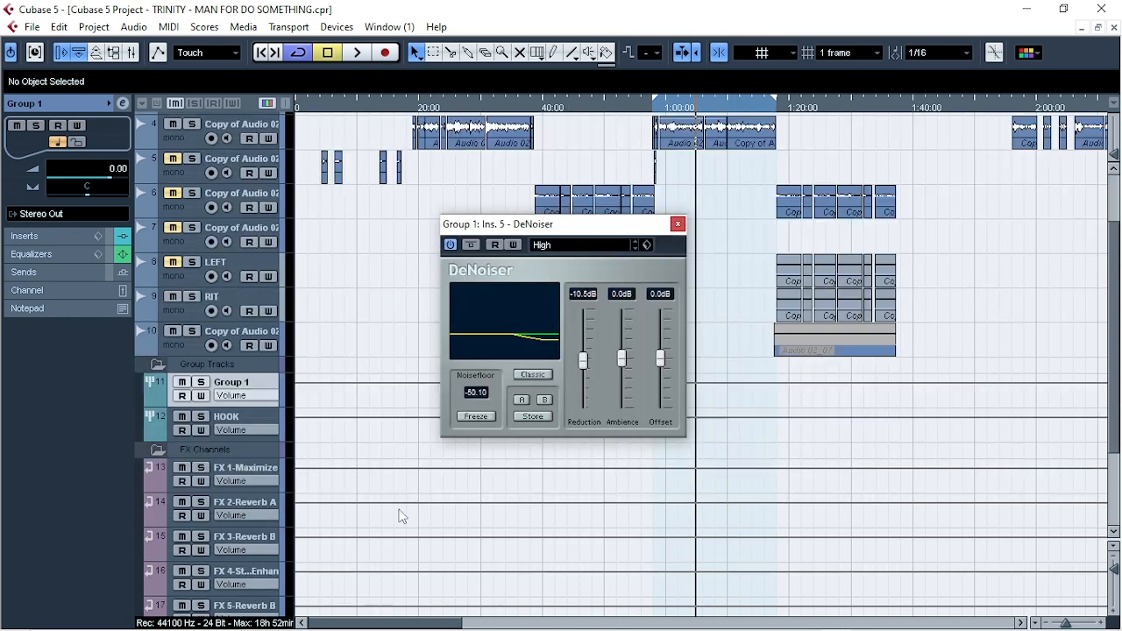
left_click(678, 230)
- Review the FX 2-Reverb A channel and the Reverb A settings in its first insert slot, and close both windows
scroll(435, 508, "down", 4)
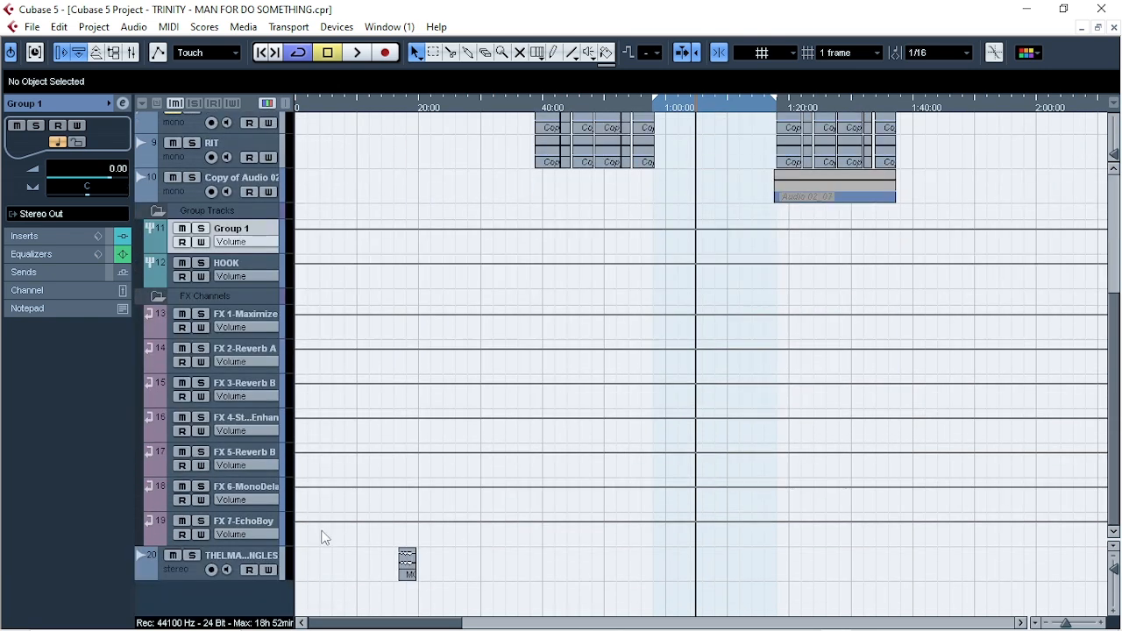
left_click(251, 361)
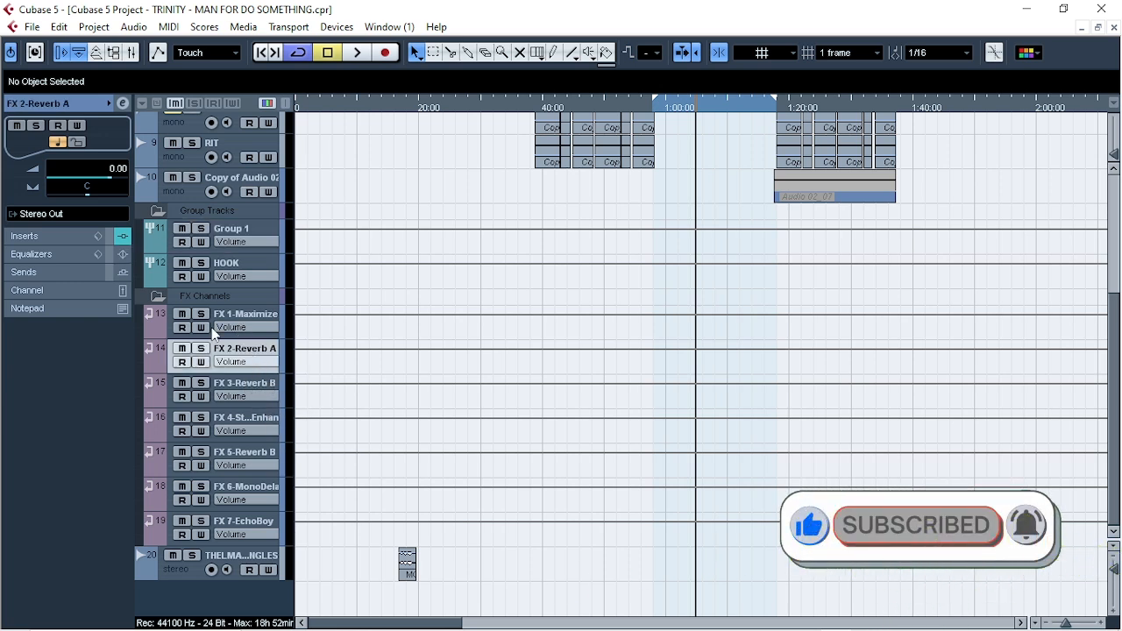
left_click(127, 103)
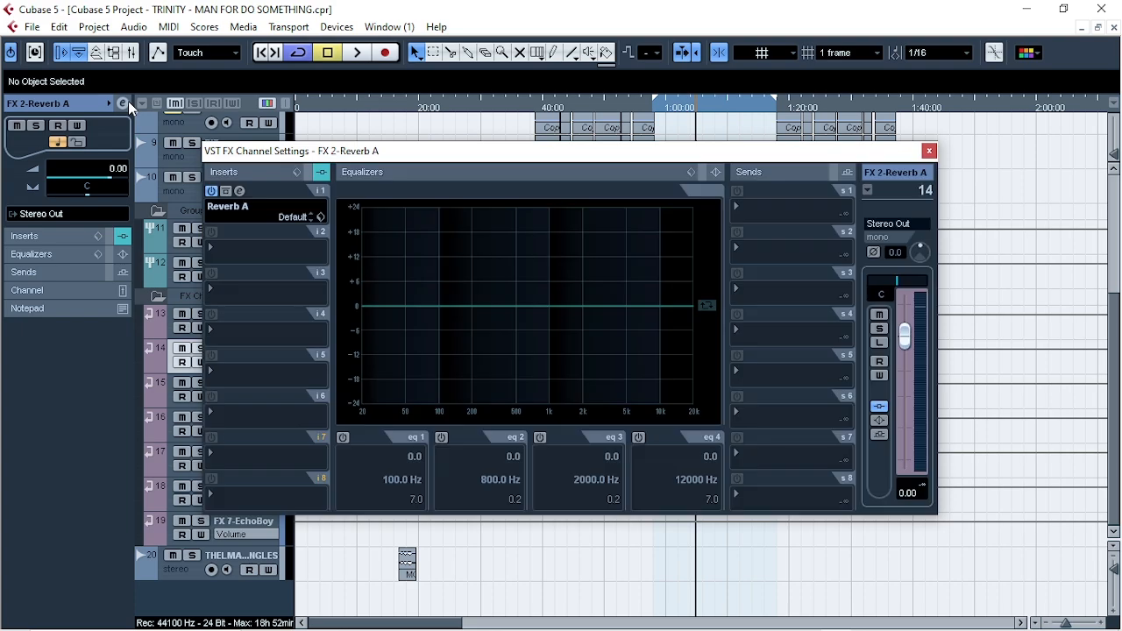
left_click(239, 192)
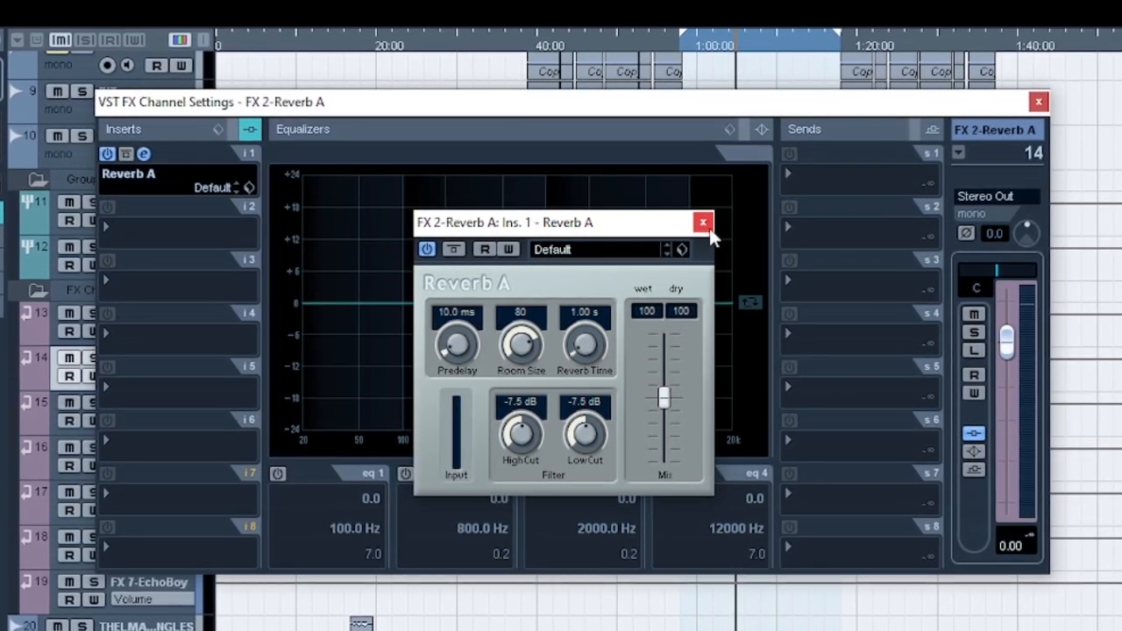
left_click(705, 222)
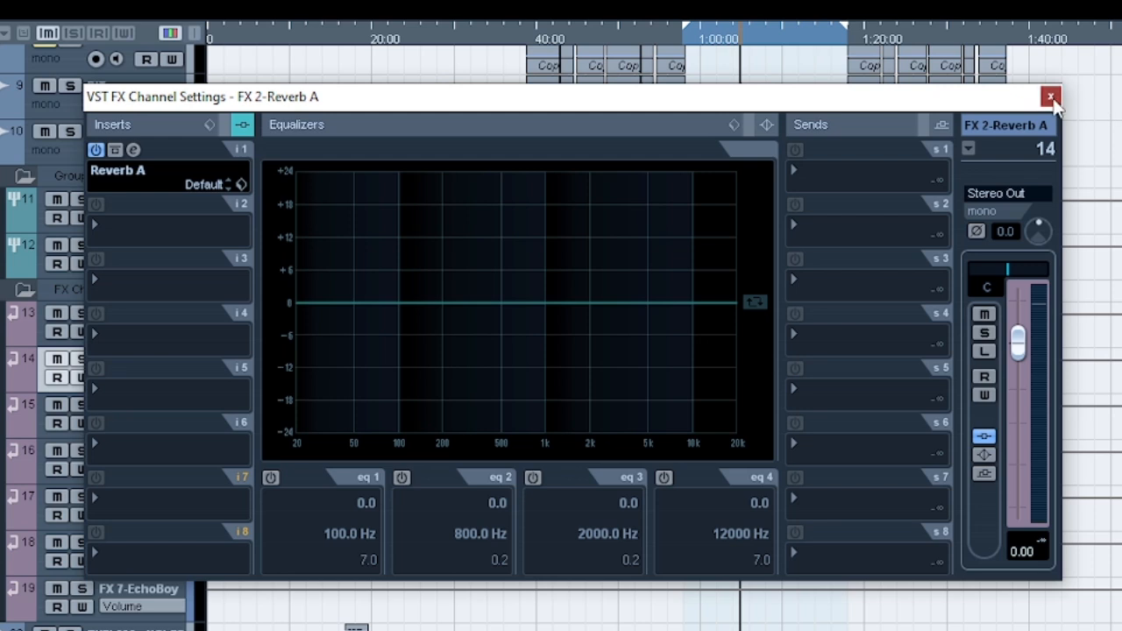
left_click(1052, 99)
- Review the FX 3-Reverb B channel's Vocal Plate insert and High Pass II equalizer band, and close its channel settings
left_click(143, 416)
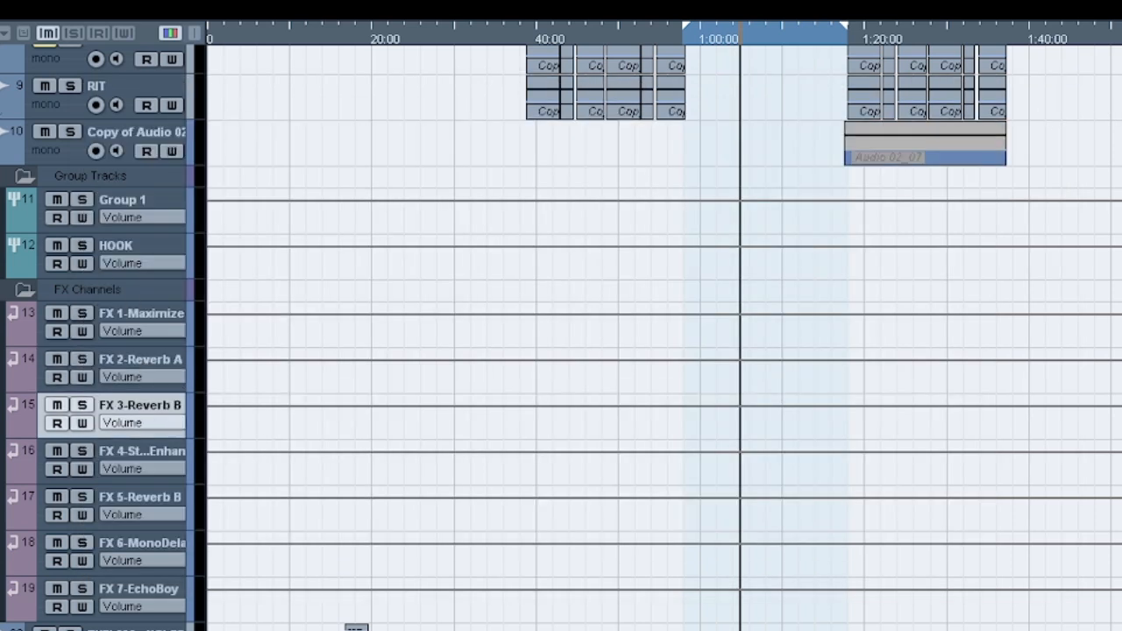
left_click(123, 102)
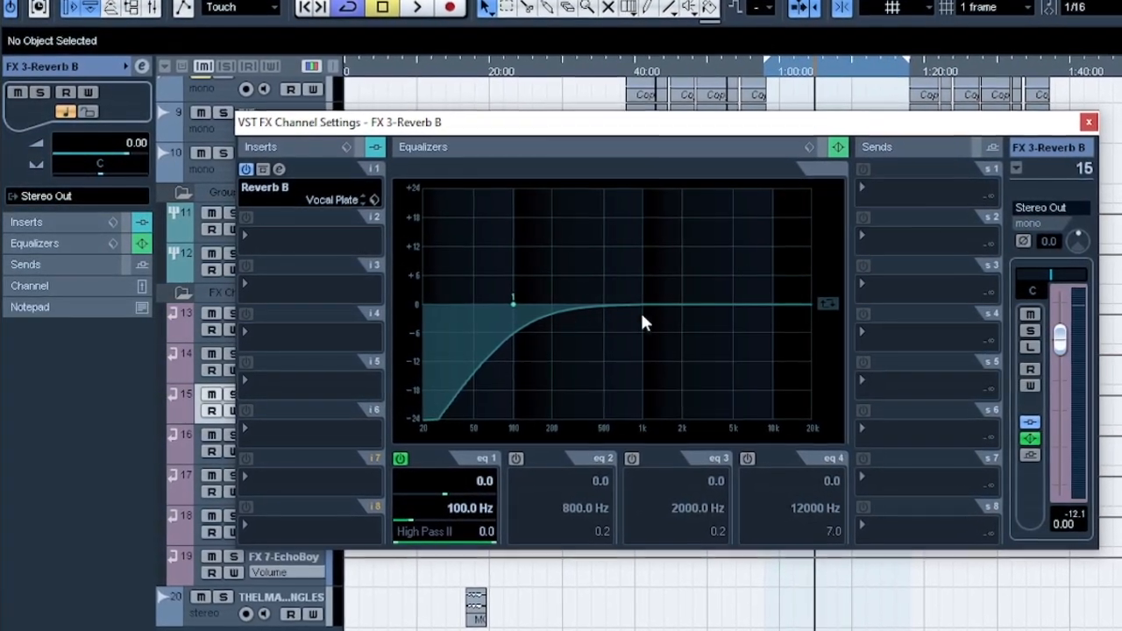
left_click(1088, 123)
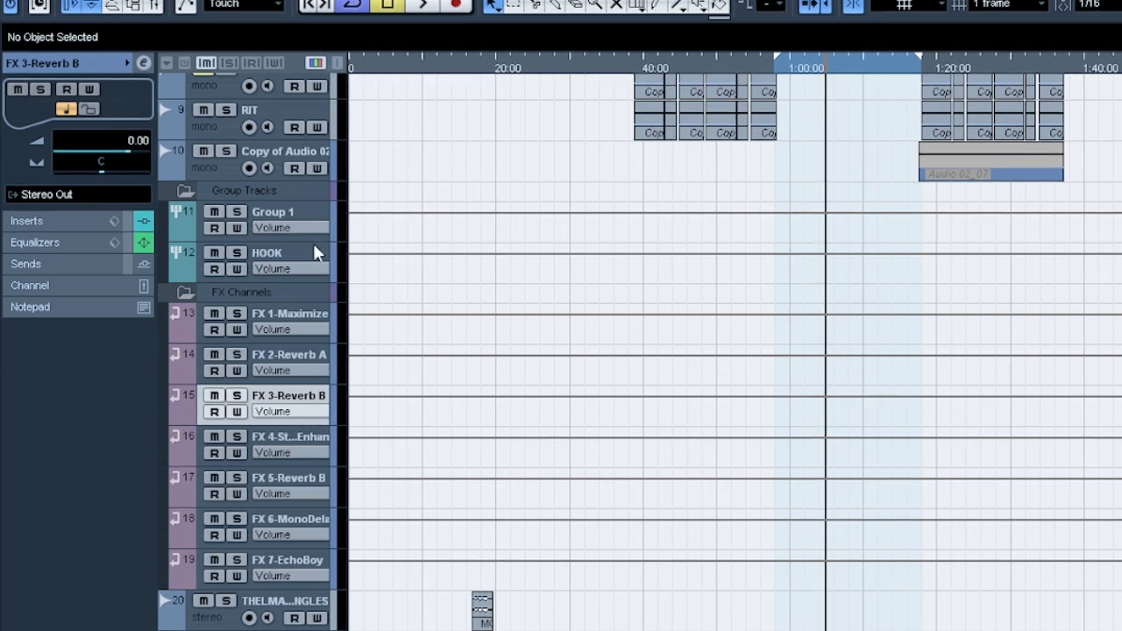
- Switch on the FX 3-Reverb B send in slot 7 of Group 1's channel settings and open the Reverb B settings
left_click(301, 215)
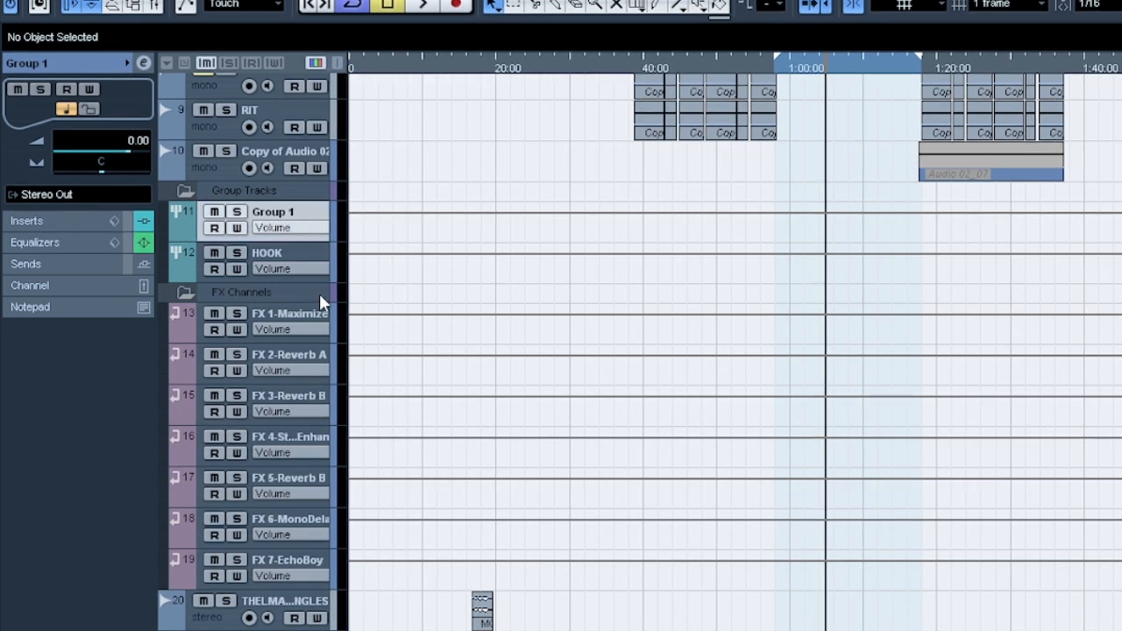
left_click(142, 63)
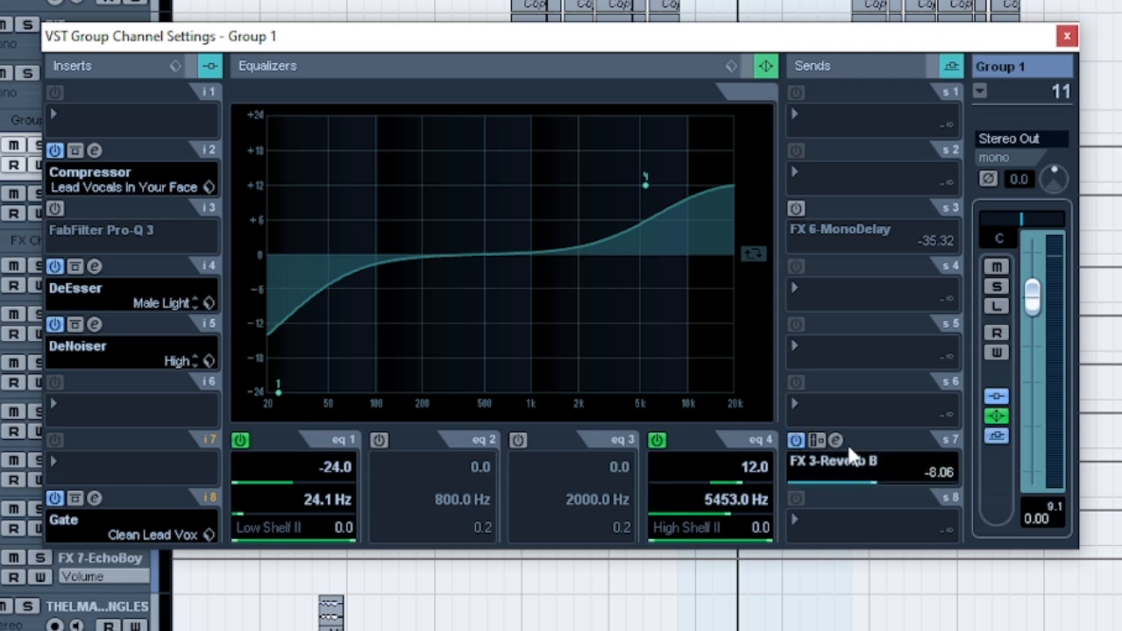
left_click(838, 441)
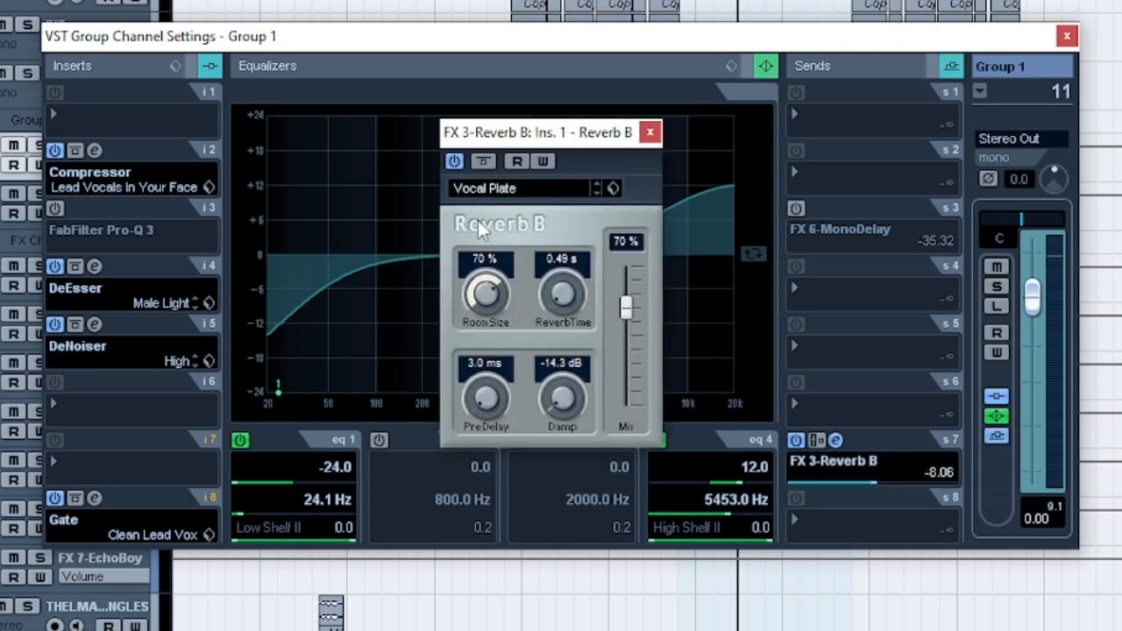
scroll(211, 35, "up", 5)
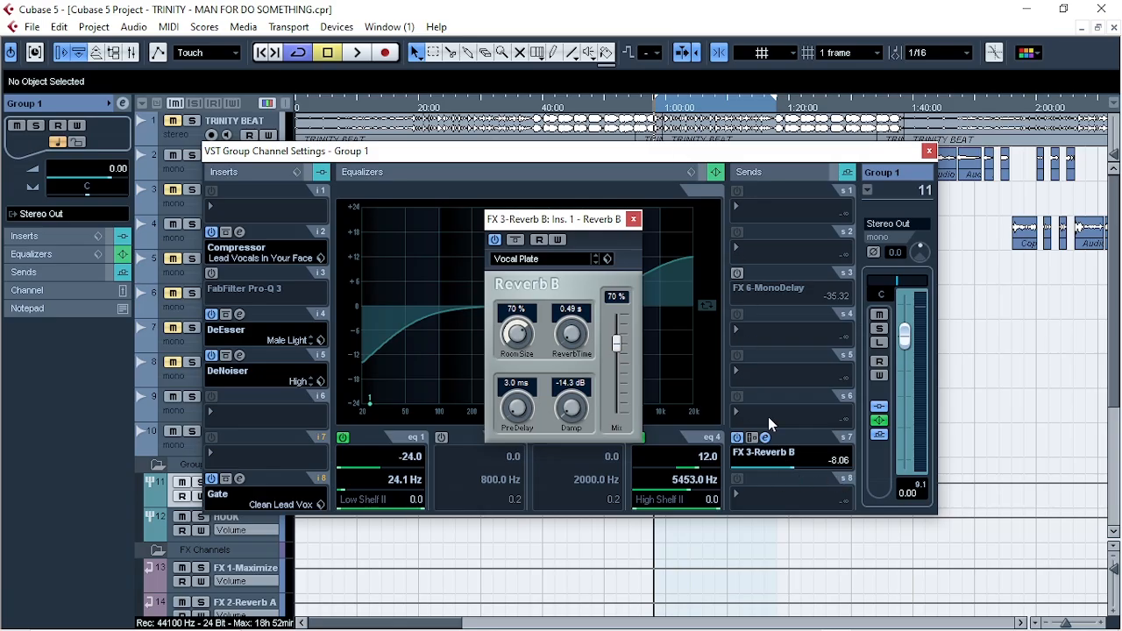
left_click_drag(544, 230, 532, 235)
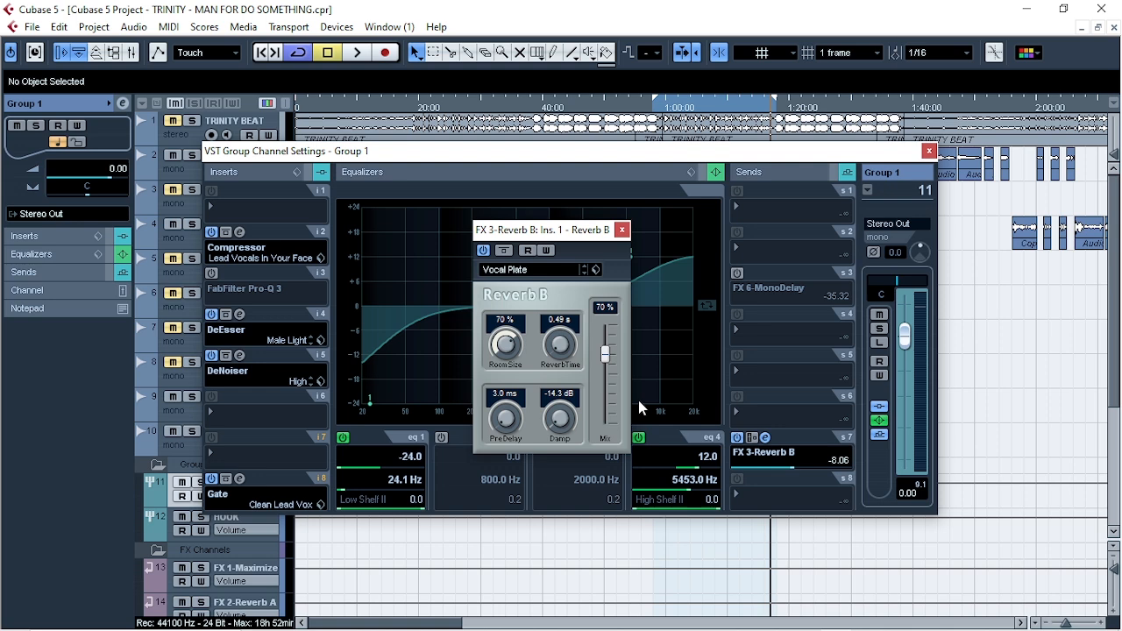
- Switch on Group 1's FX 6-MonoDelay send in slot 3, open the MonoDelay settings and audition the vocal with it
left_click(739, 274)
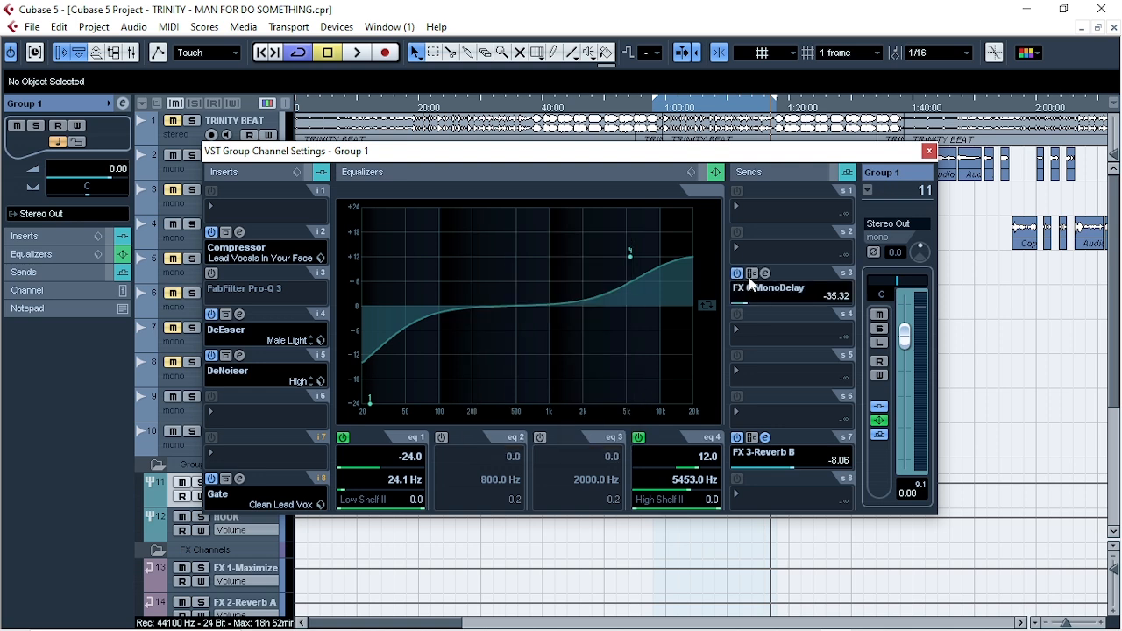
left_click(766, 274)
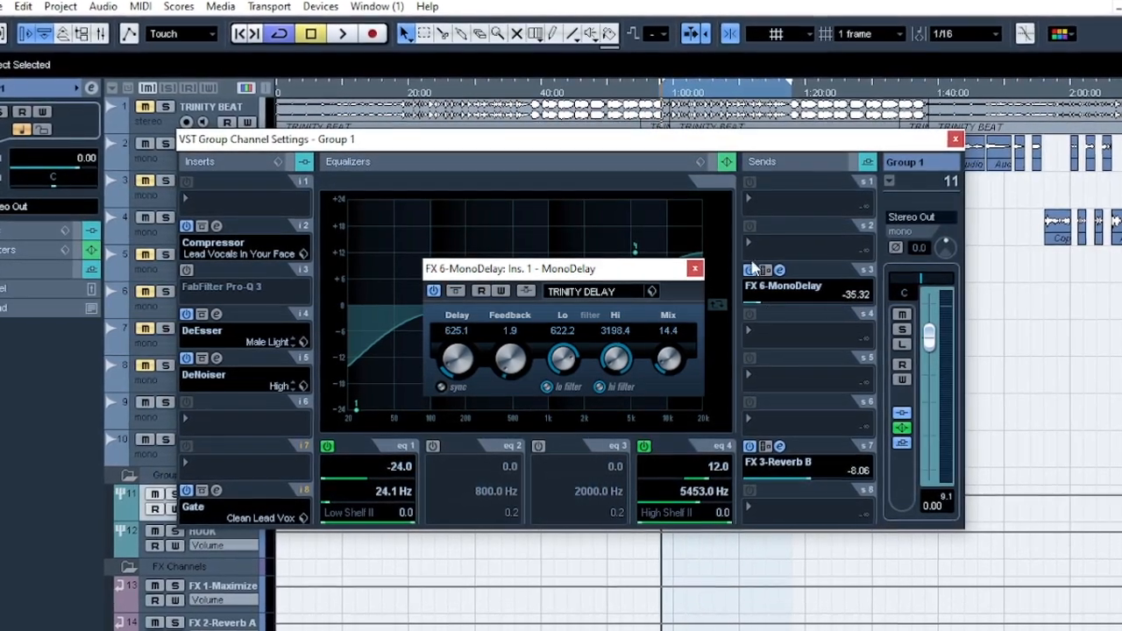
key("space")
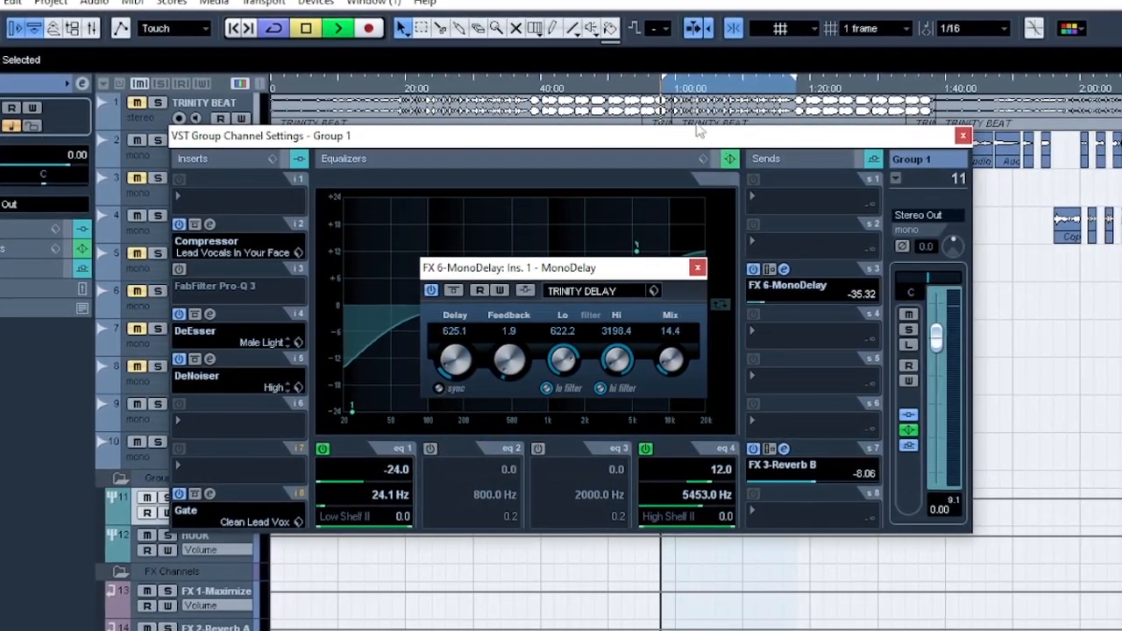
key("space")
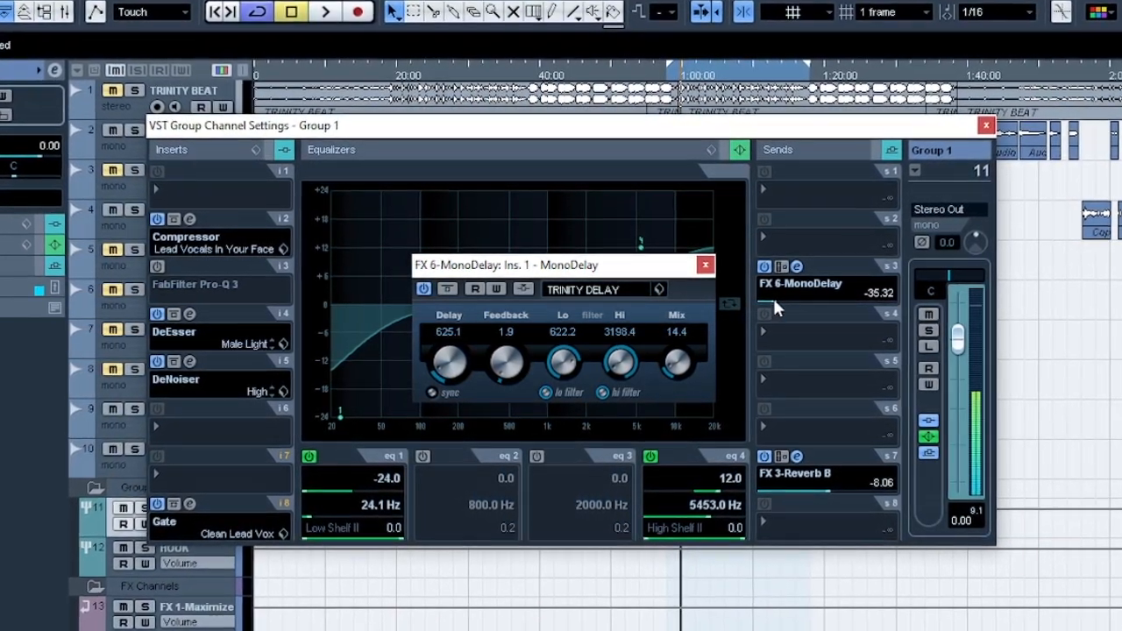
- Try a send level of -17.43 for Group 1's FX 6-MonoDelay send during playback
left_click(772, 300)
key("space")
left_click_drag(775, 301, 803, 301)
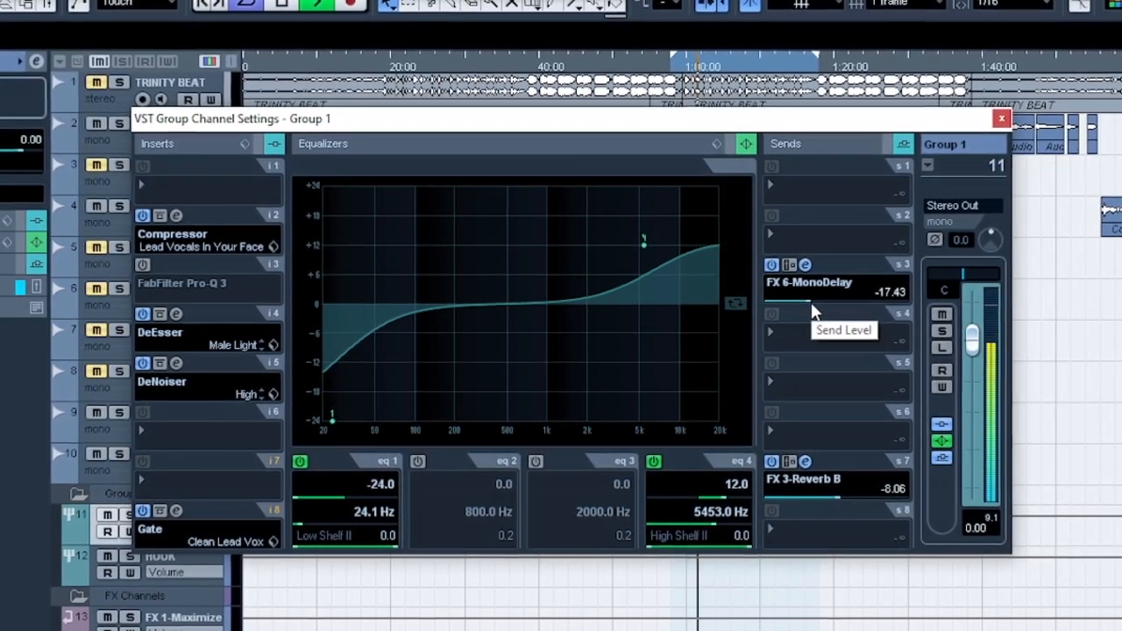
key("space")
- Set Group 1's FX 6-MonoDelay send level to -25.10 while listening to the playback
scroll(614, 597, "down", 3)
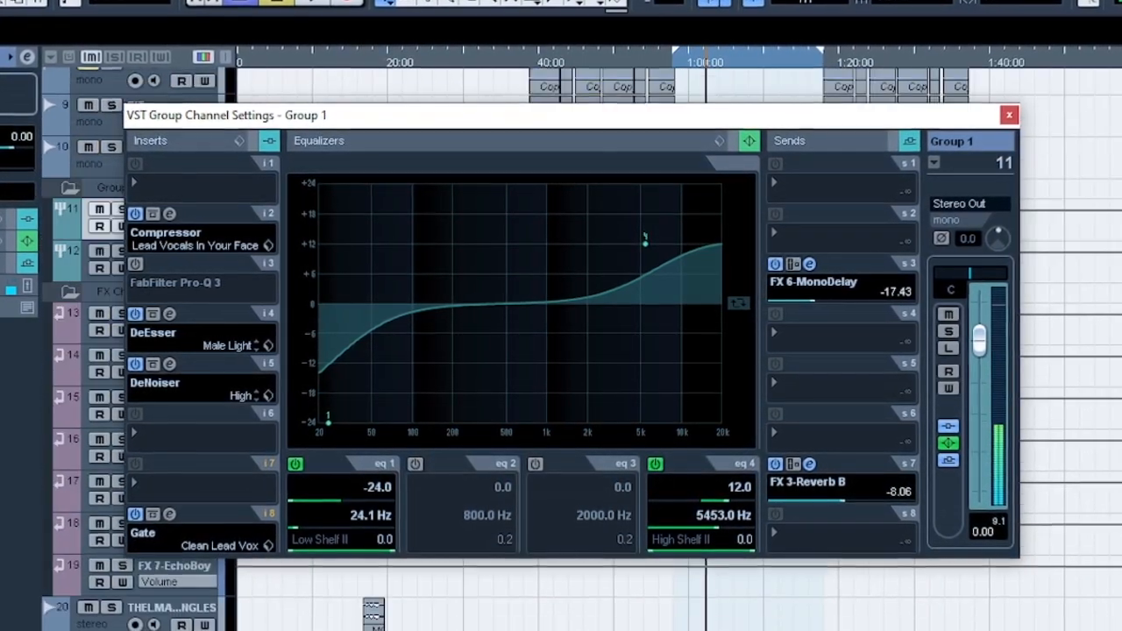
scroll(614, 597, "up", 1)
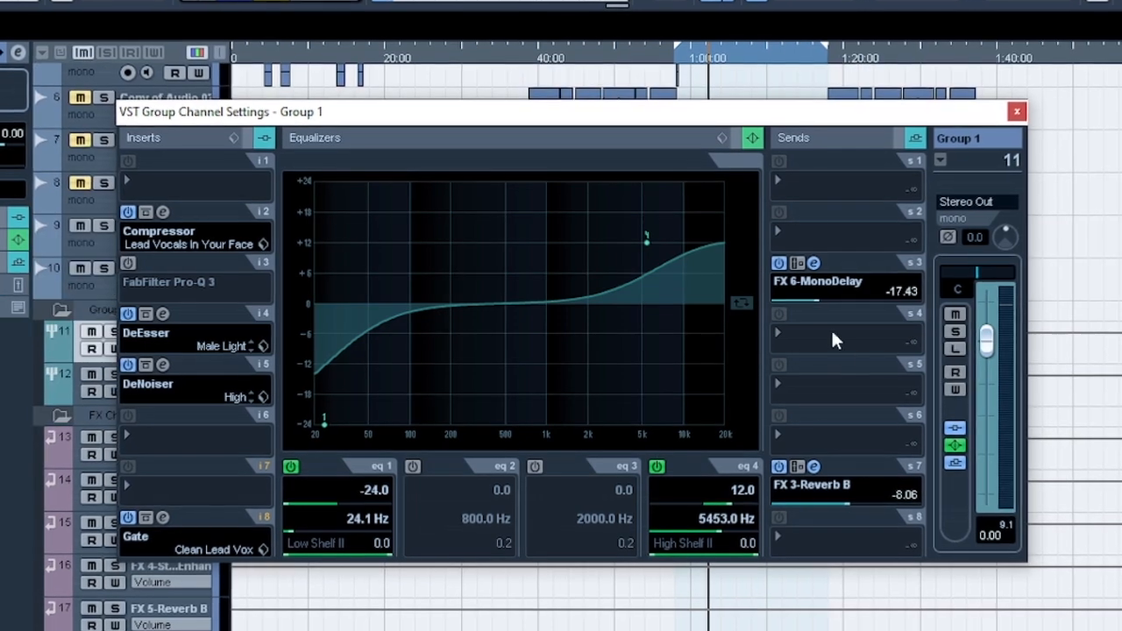
key("space")
left_click_drag(827, 299, 893, 313)
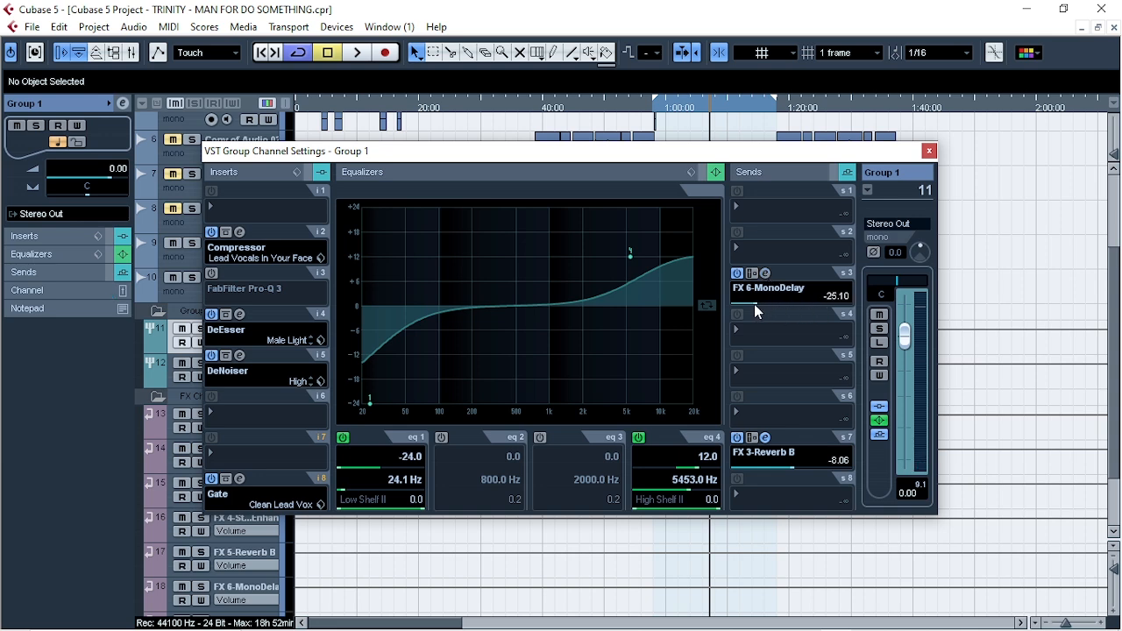
- Close Group 1's channel settings and the Reverb B window to return to the full arrangement
left_click(929, 151)
scroll(700, 322, "up", 4)
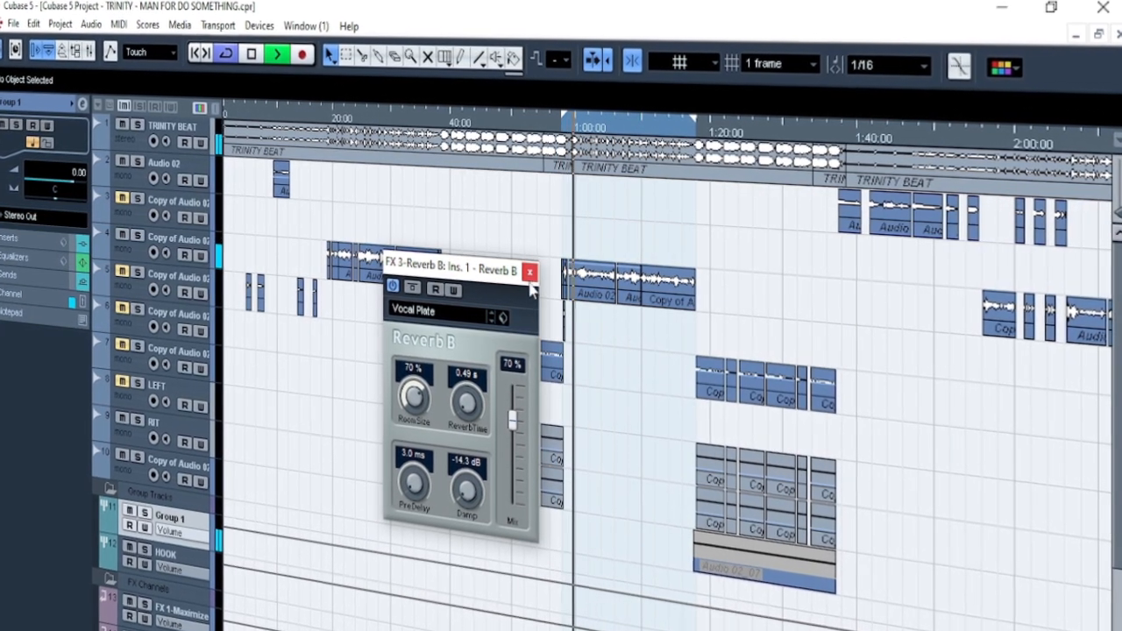
left_click(530, 272)
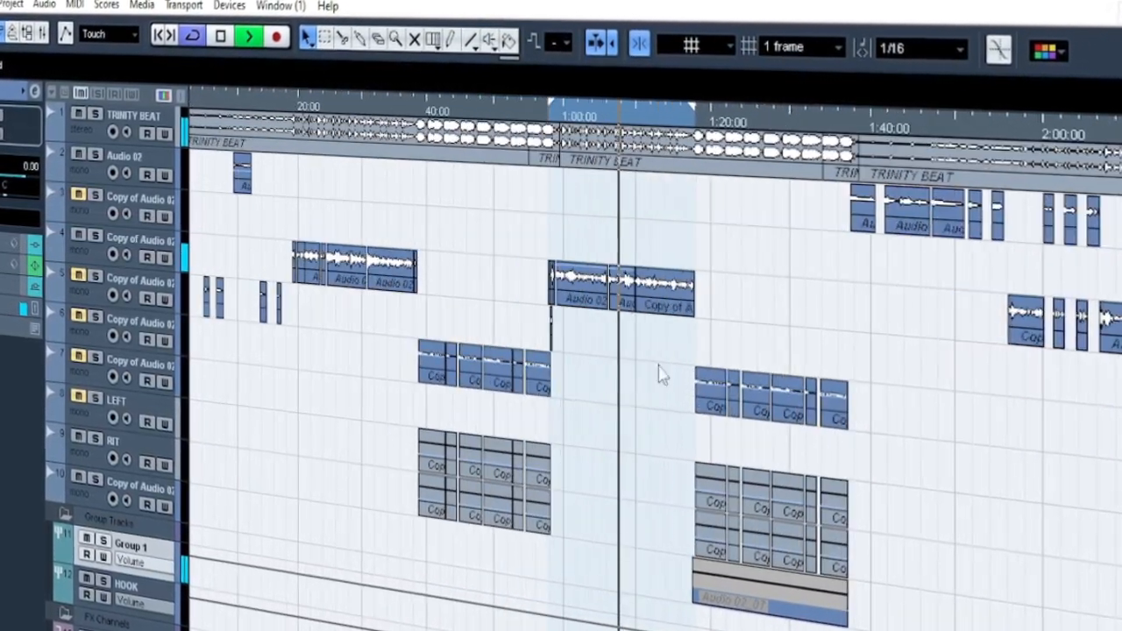
- Set the cycle range from the start of track 4's first group of vocal clips to the start of its second group
key("h")
key("g")
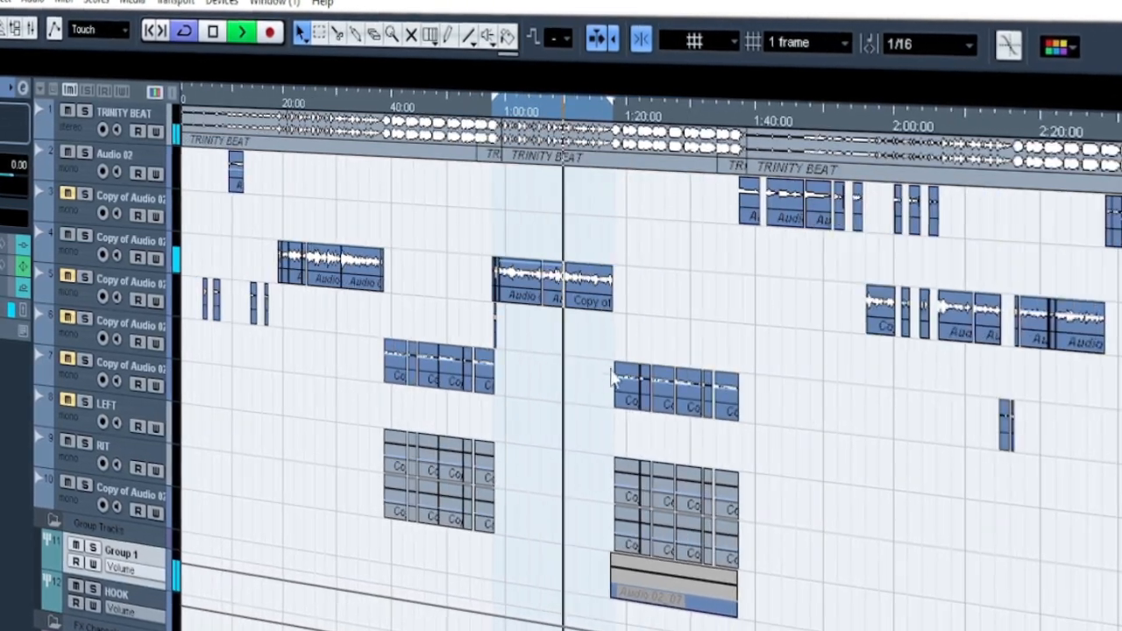
key("g")
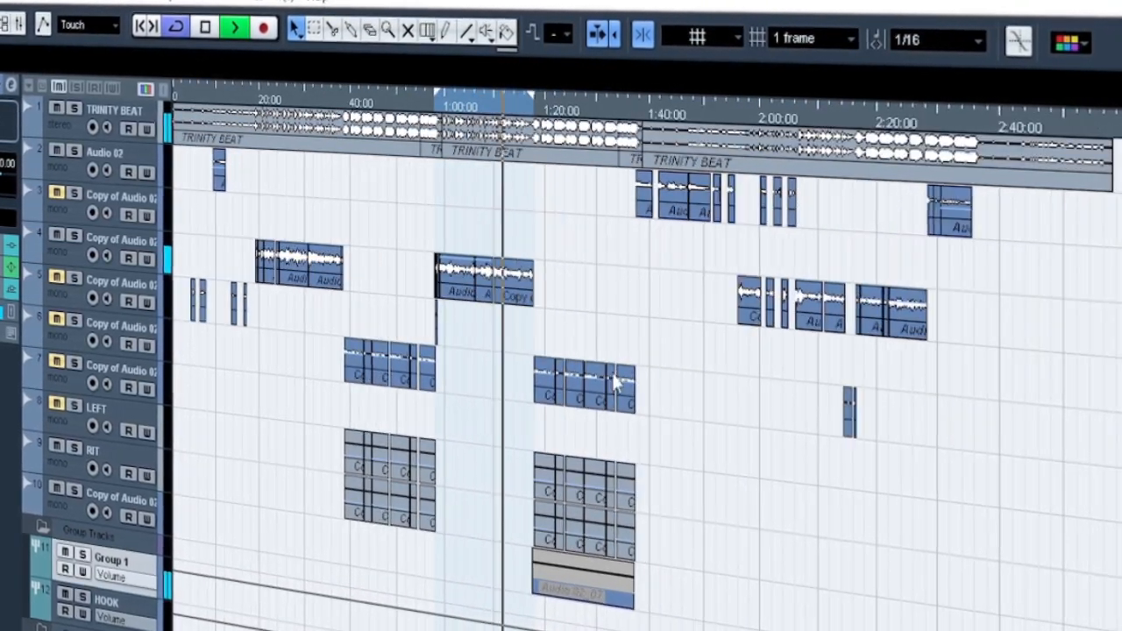
key("h")
key("h")
key("g")
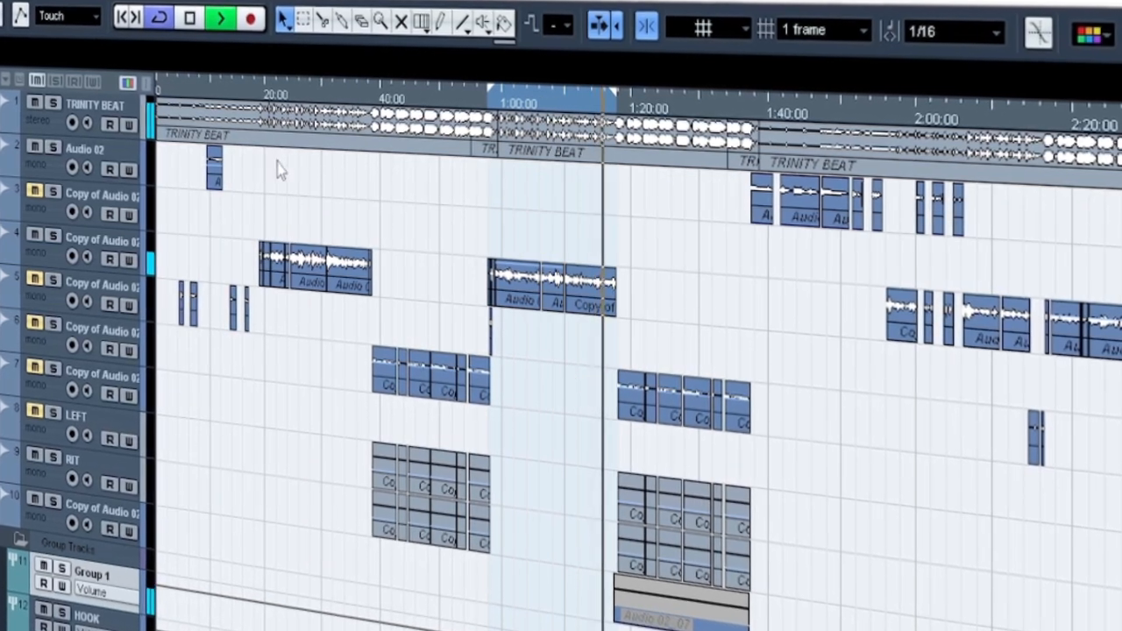
left_click(257, 95)
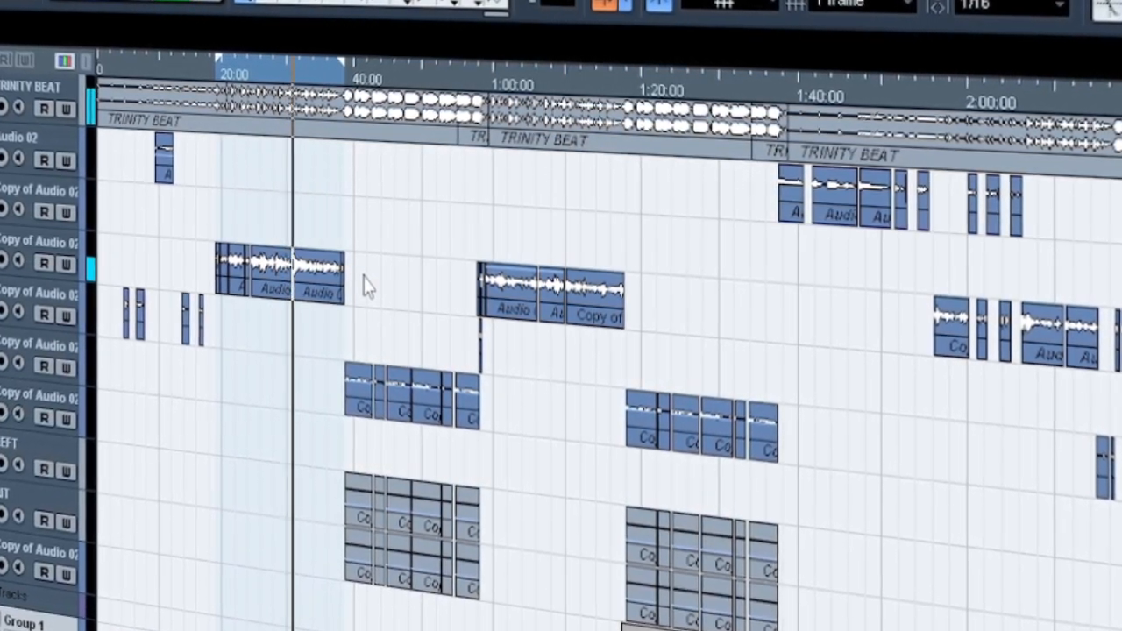
left_click_drag(366, 77, 474, 86)
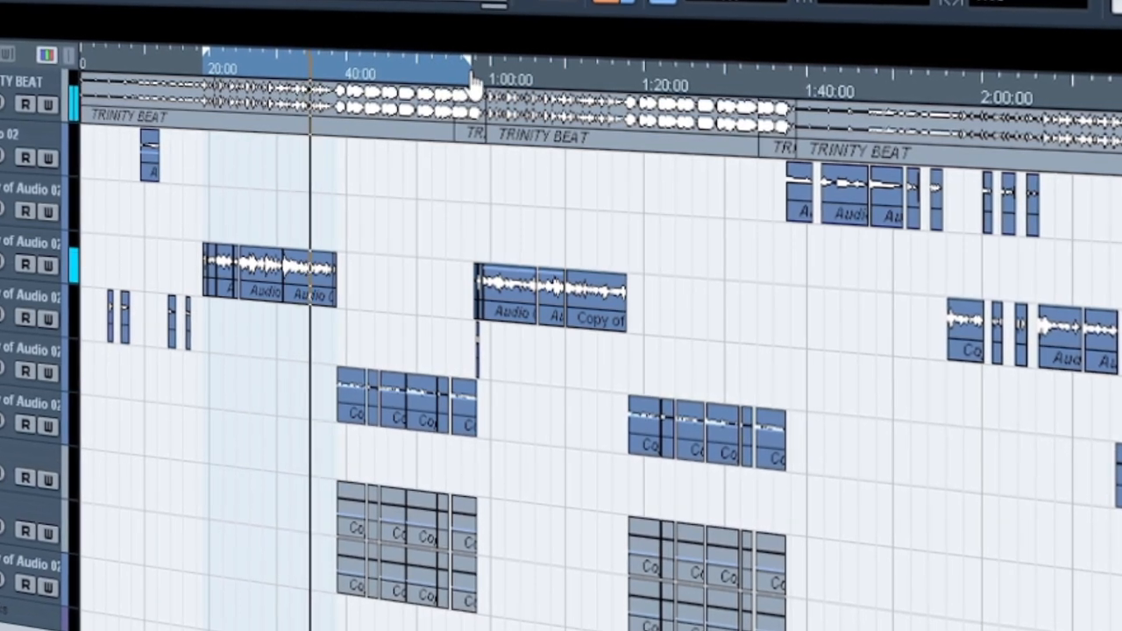